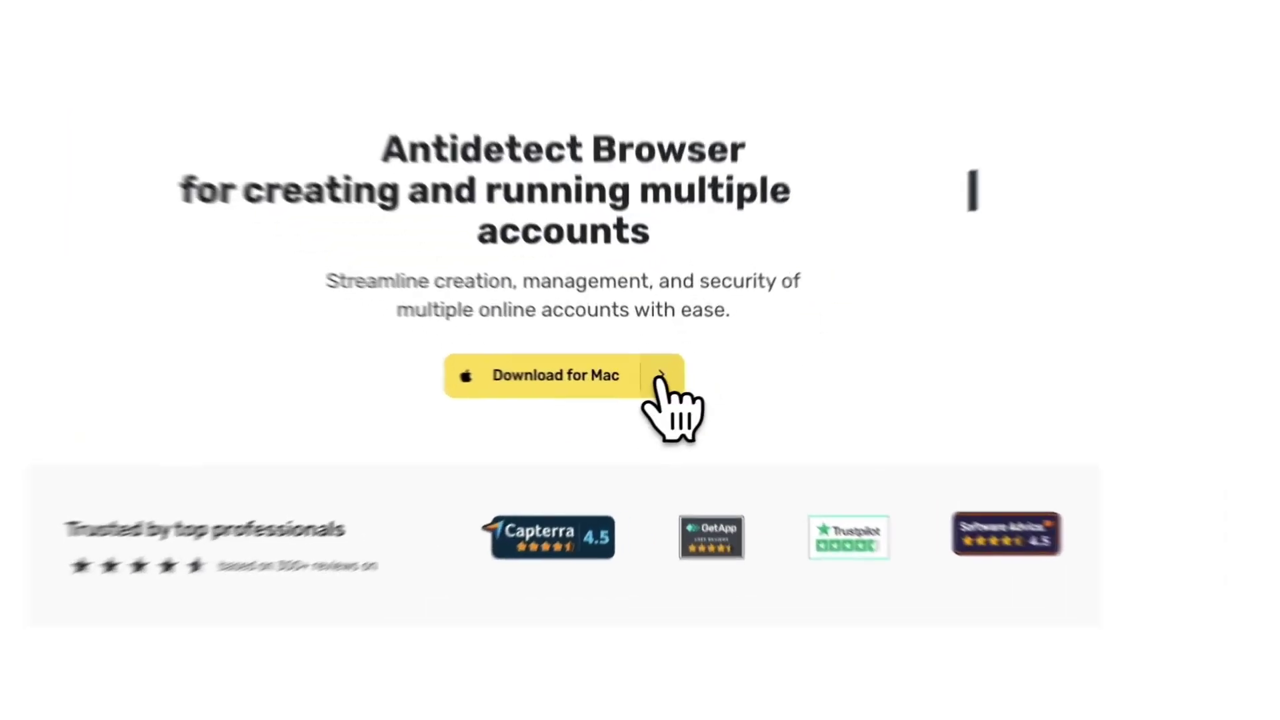
Download the GoLogin installer for Mac from the platform download options
left_click(697, 422)
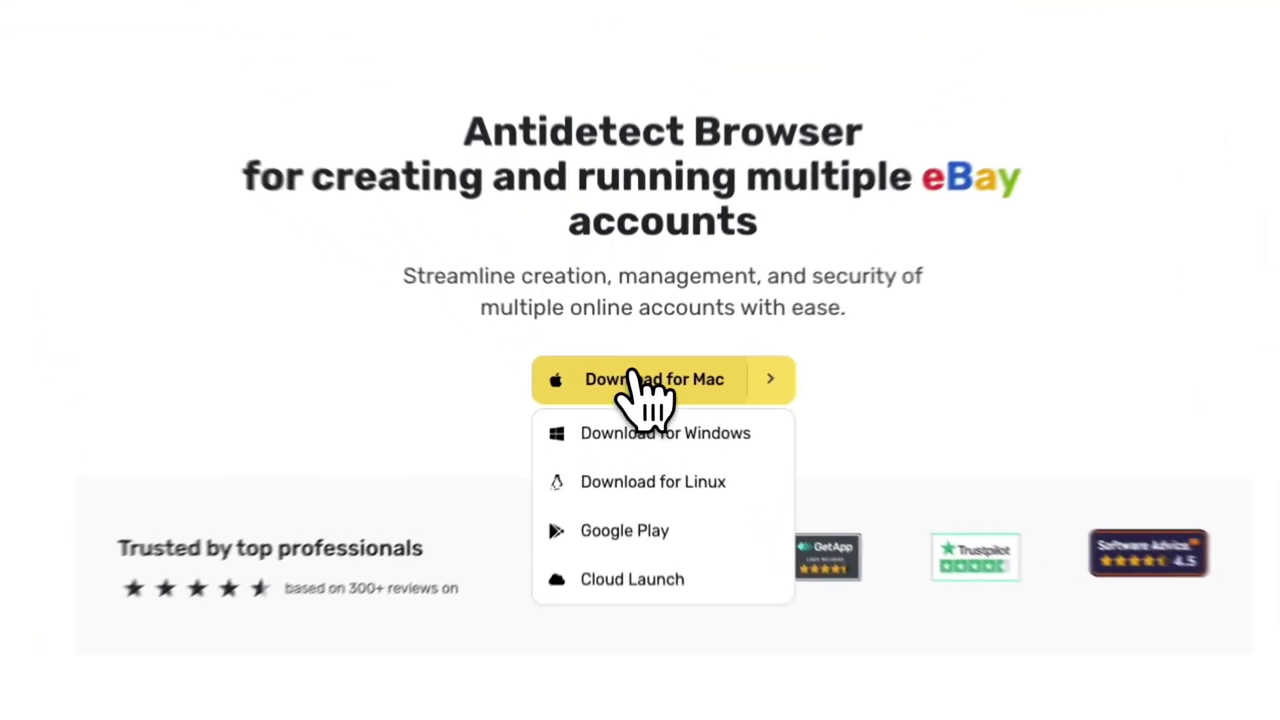
left_click(637, 364)
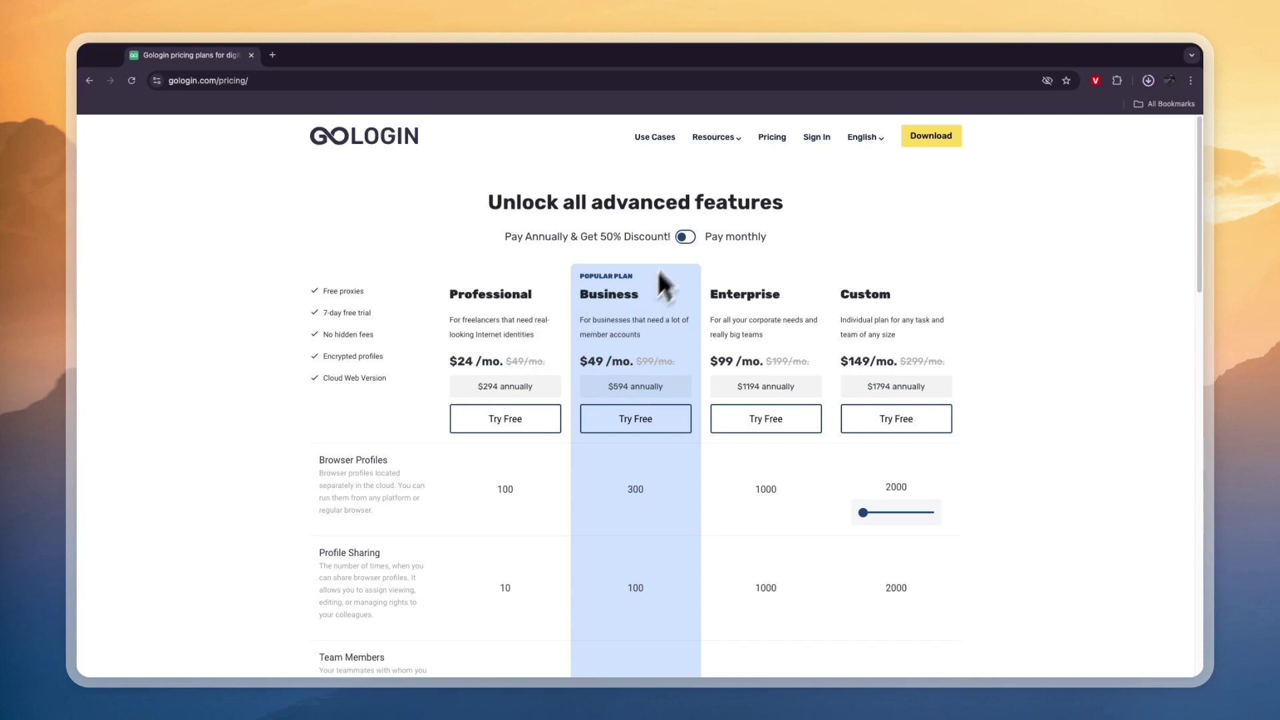
Switch plans to monthly billing and highlight Professional's $49/mo price and 100 profiles
left_click(685, 236)
left_click_drag(457, 361, 483, 363)
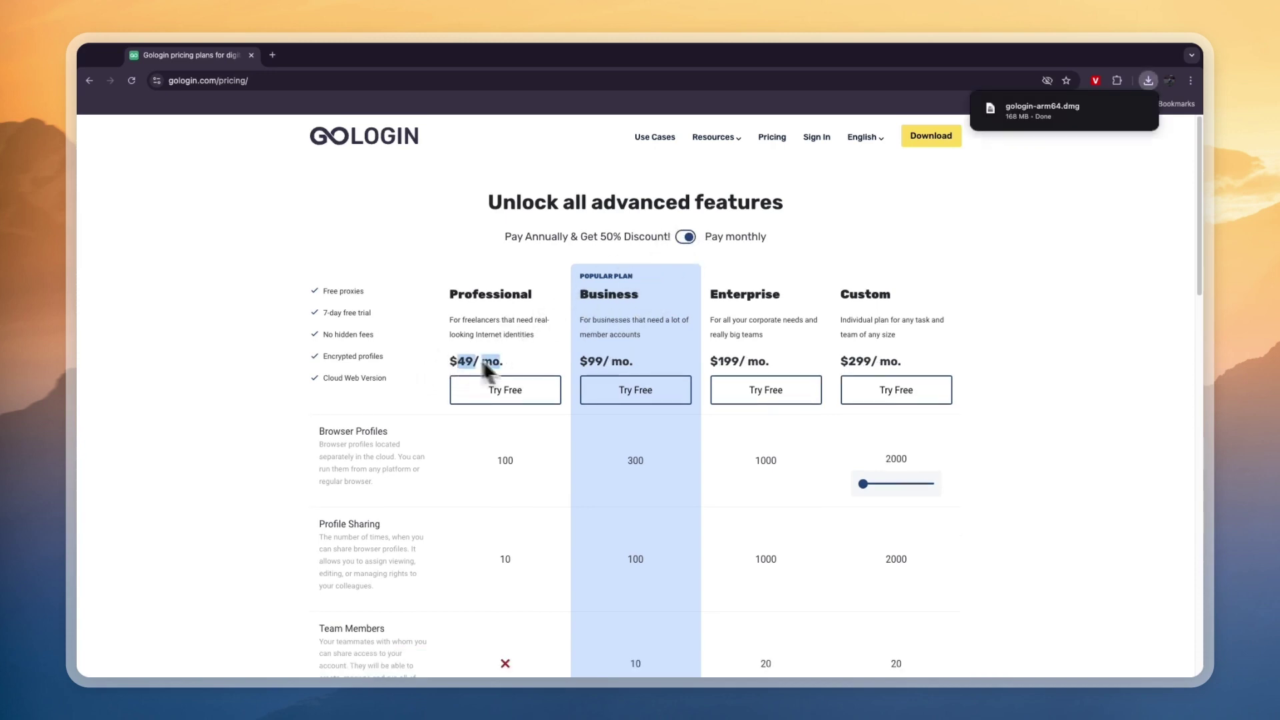
left_click_drag(323, 291, 363, 292)
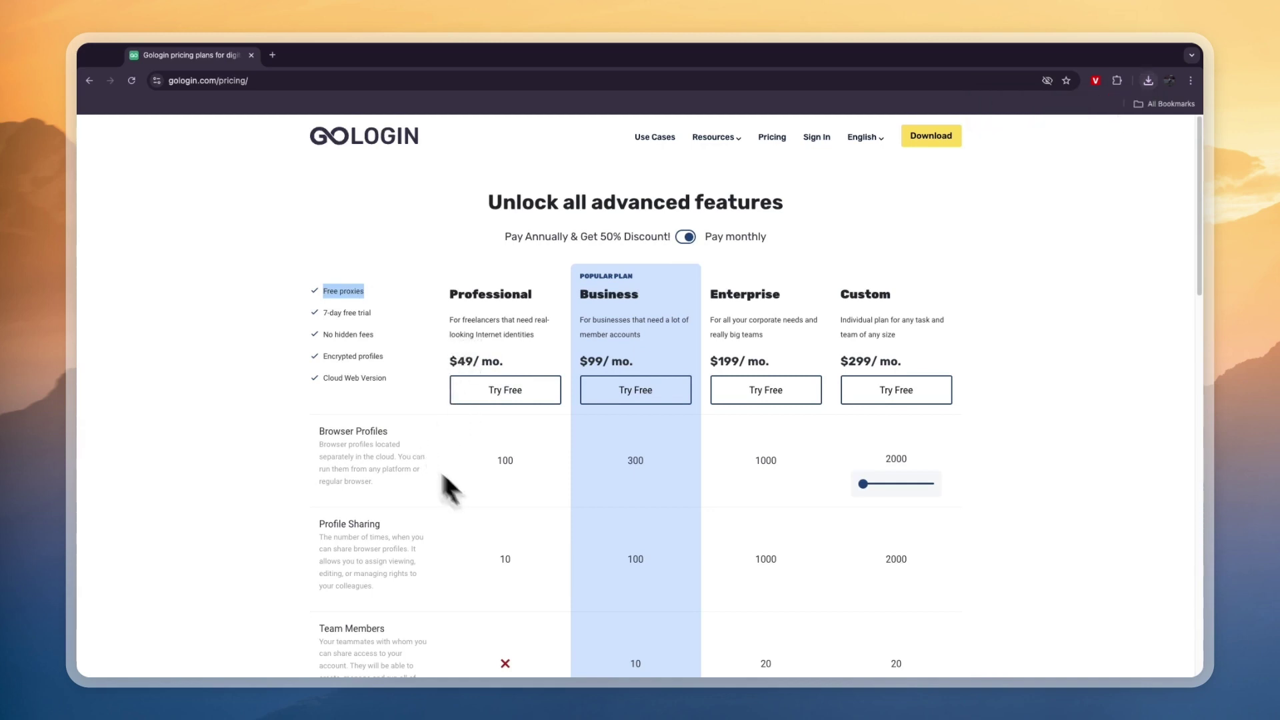
double_click(500, 462)
left_click_drag(457, 361, 501, 366)
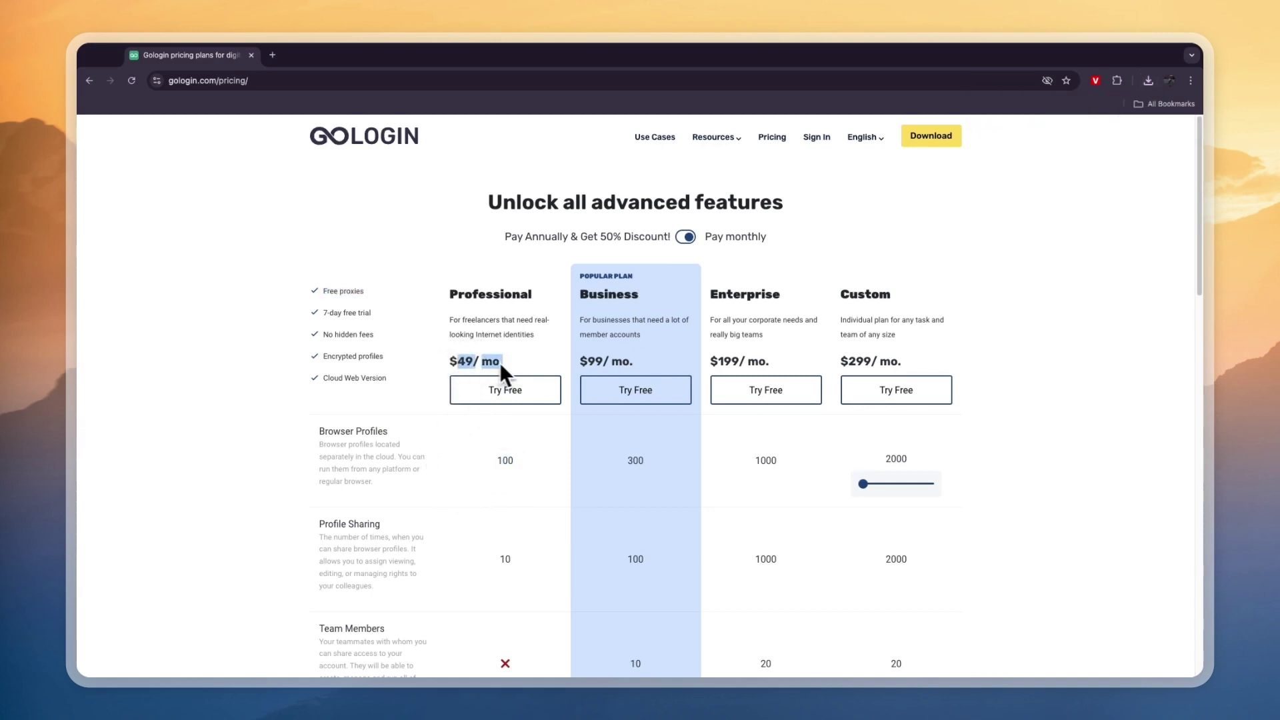
double_click(504, 460)
Open the downloaded gologin-arm64.dmg and copy GoLogin into the Applications folder
left_click(1148, 80)
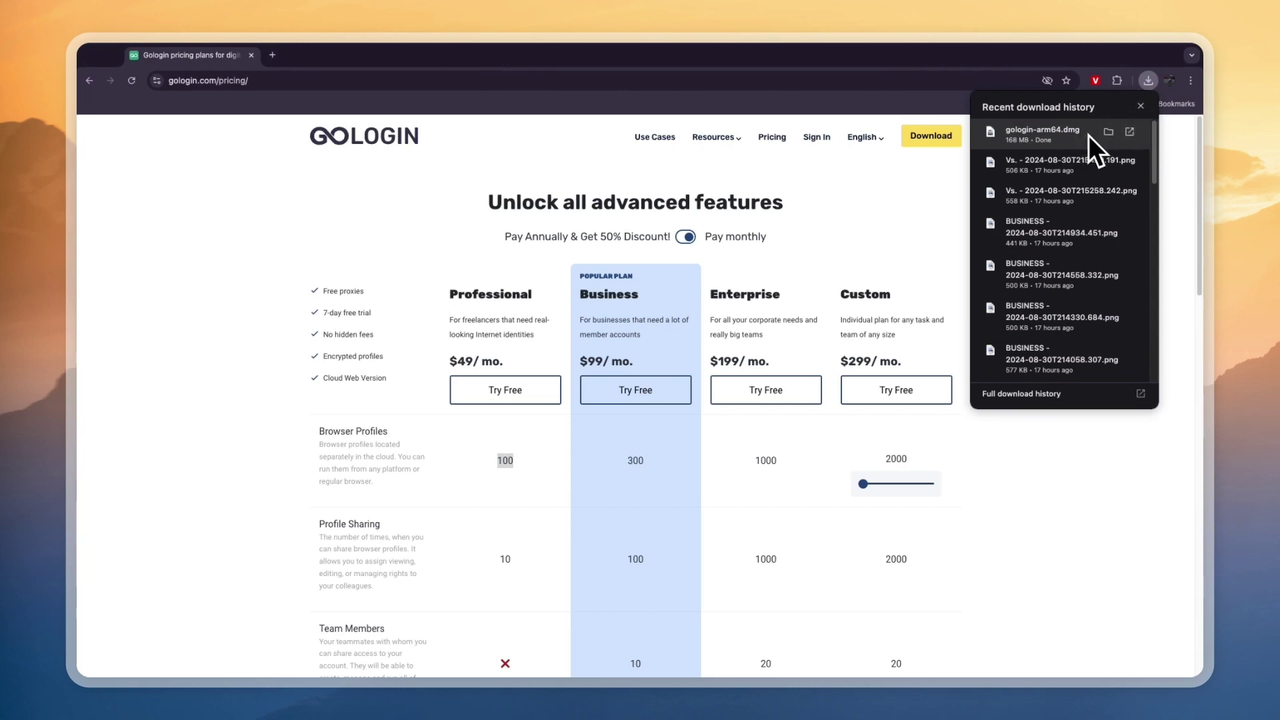
left_click(1129, 132)
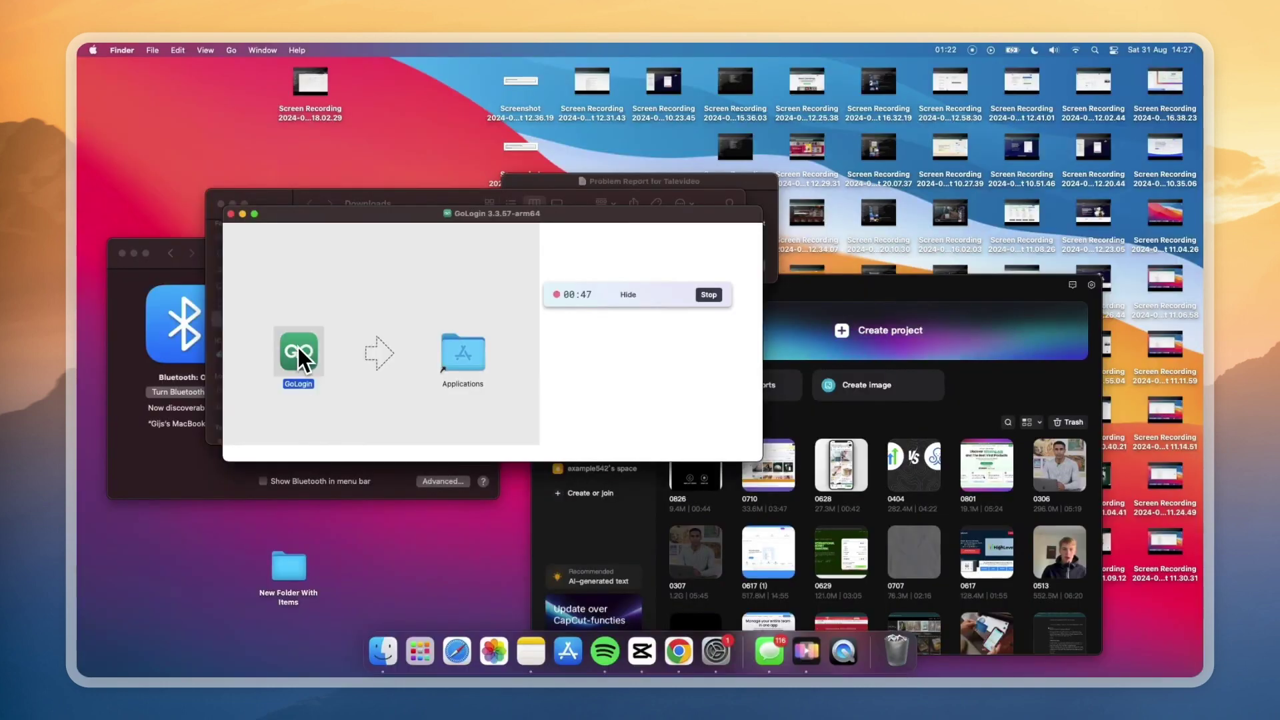
left_click_drag(298, 351, 475, 365)
double_click(477, 363)
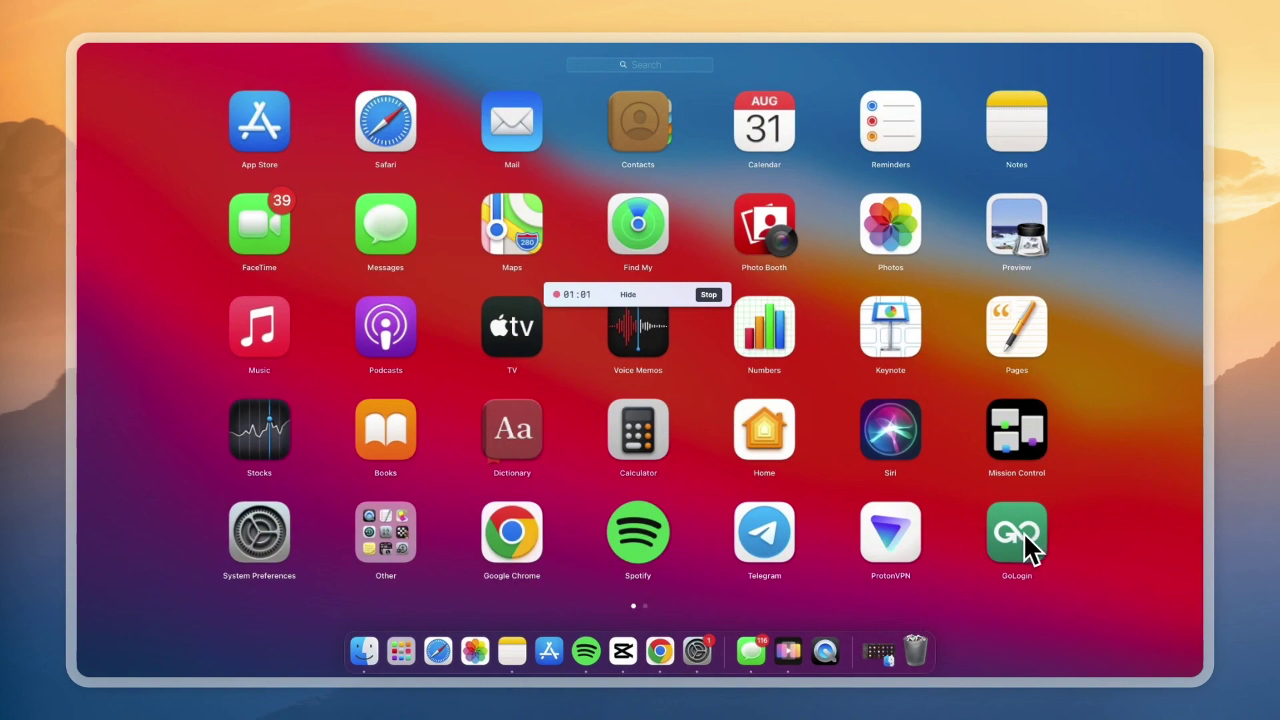
Launch GoLogin from Launchpad and accept the downloaded-from-internet warning
left_click(1022, 539)
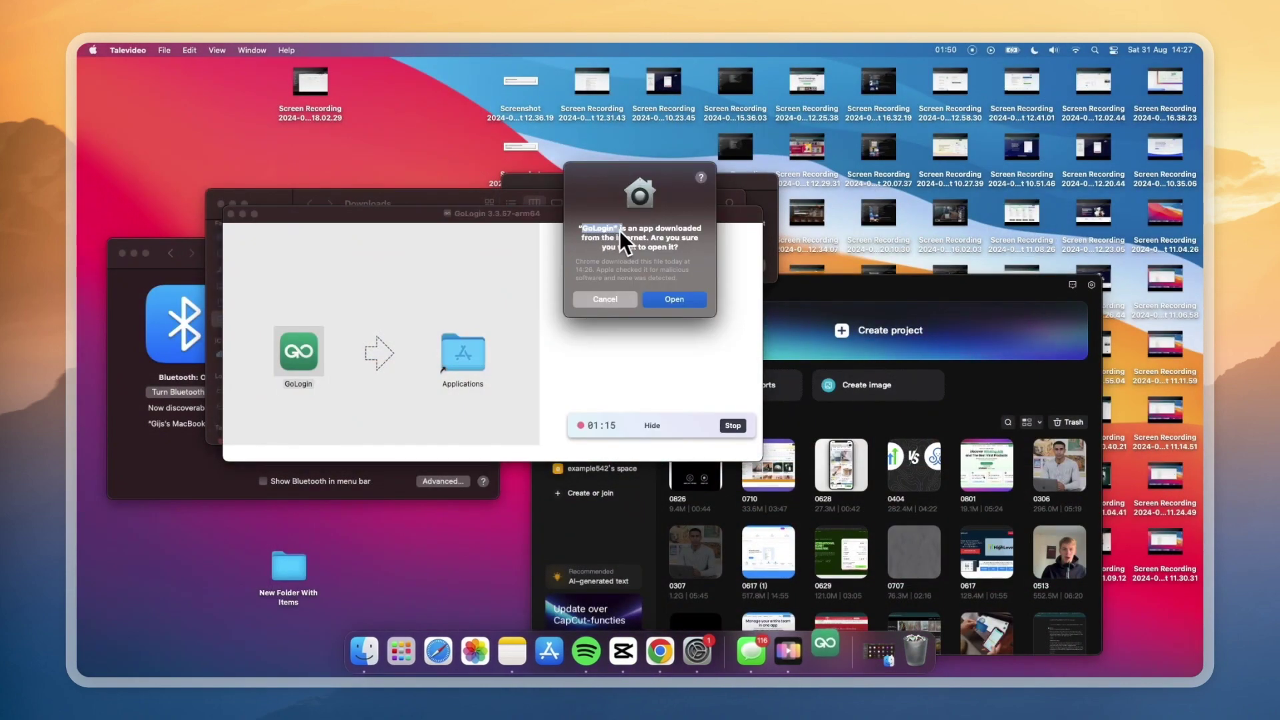
left_click_drag(641, 240, 648, 243)
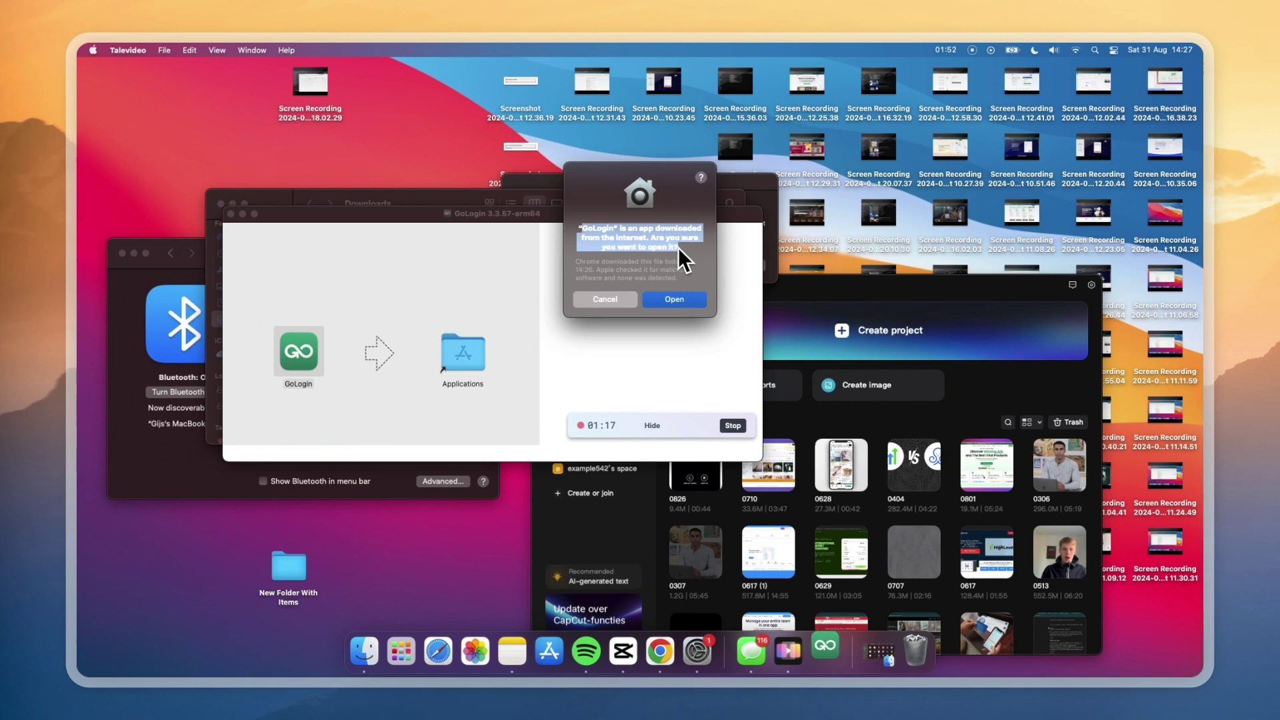
left_click(670, 299)
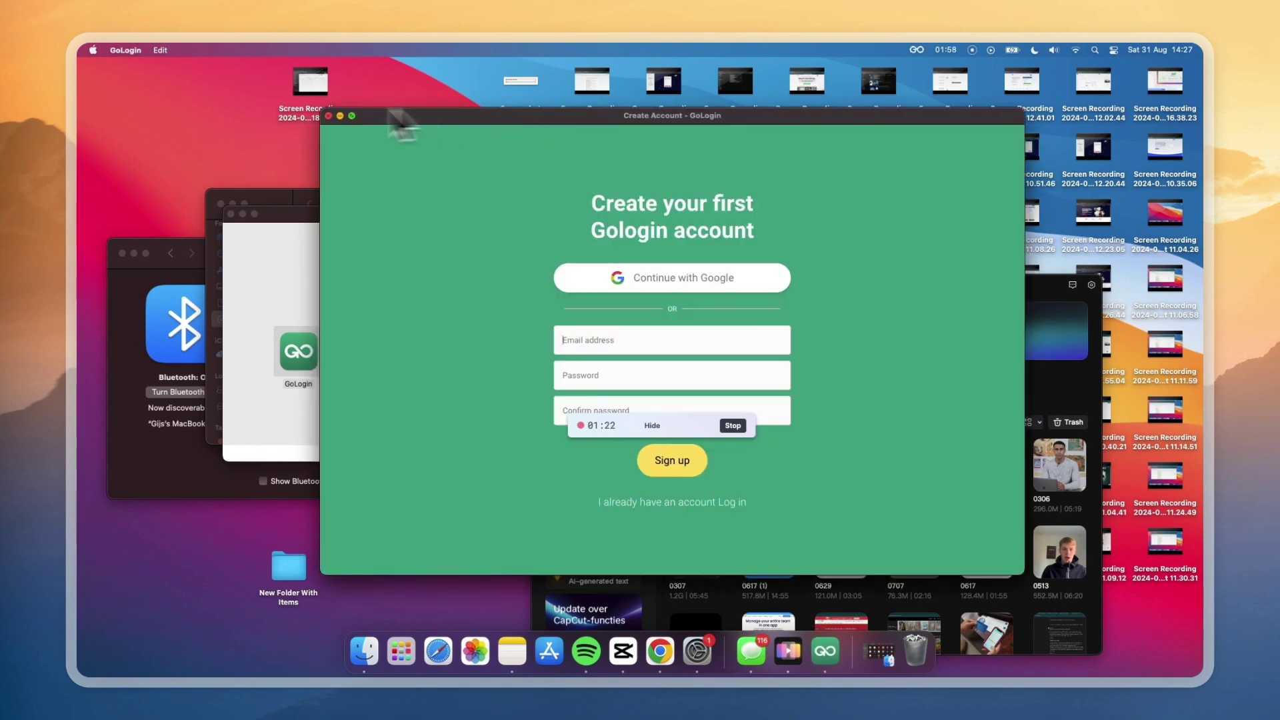
Make the GoLogin window full screen and sign up using a Google account
left_click(350, 114)
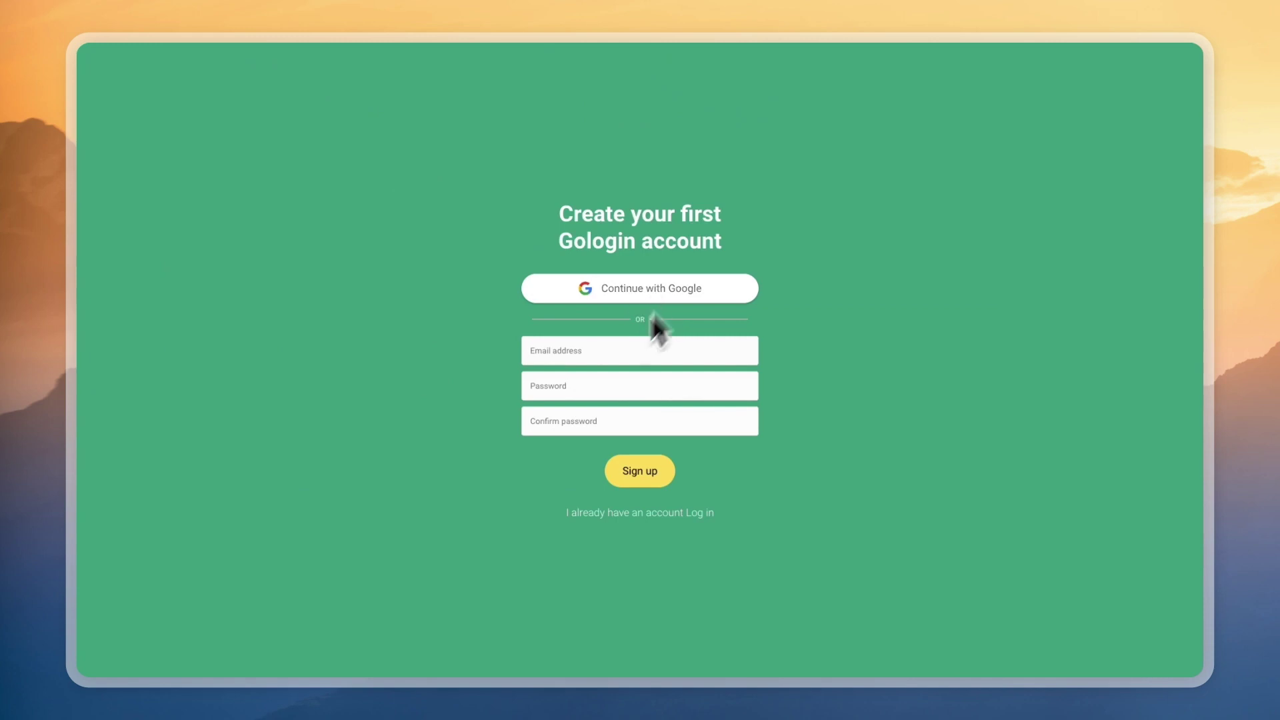
left_click(548, 353)
left_click(679, 290)
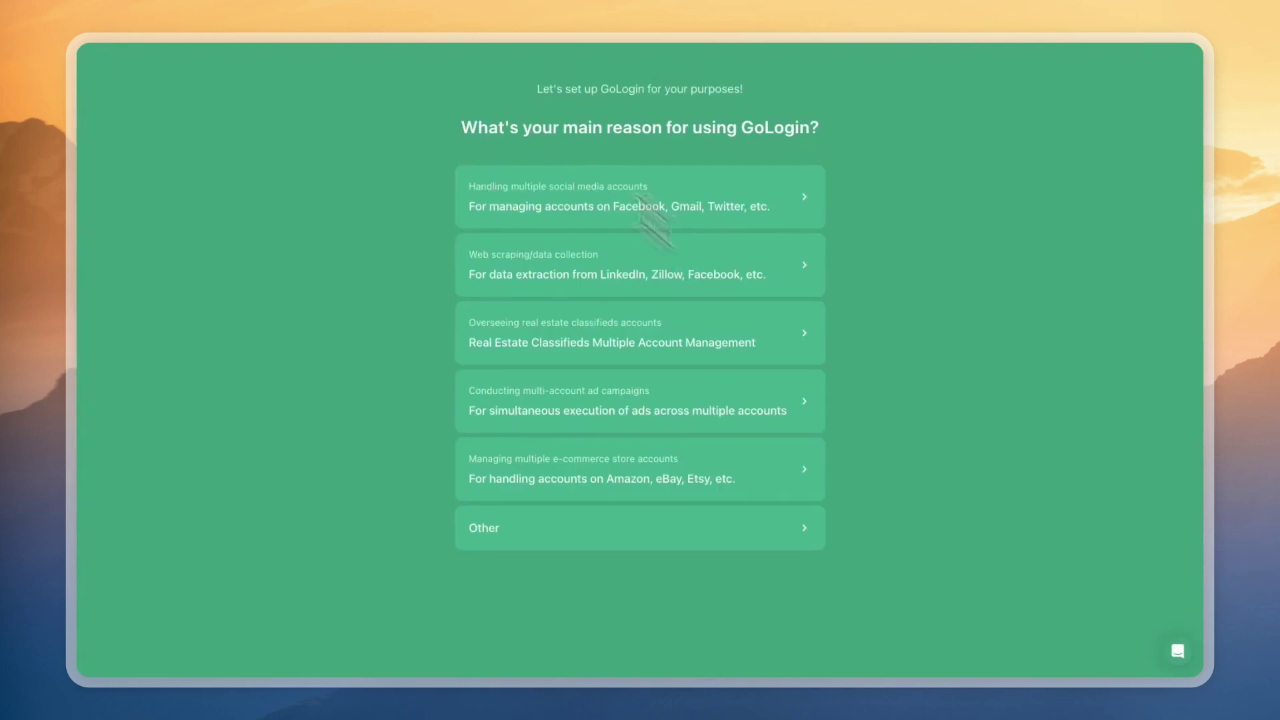
left_click_drag(460, 126, 780, 128)
left_click(637, 152)
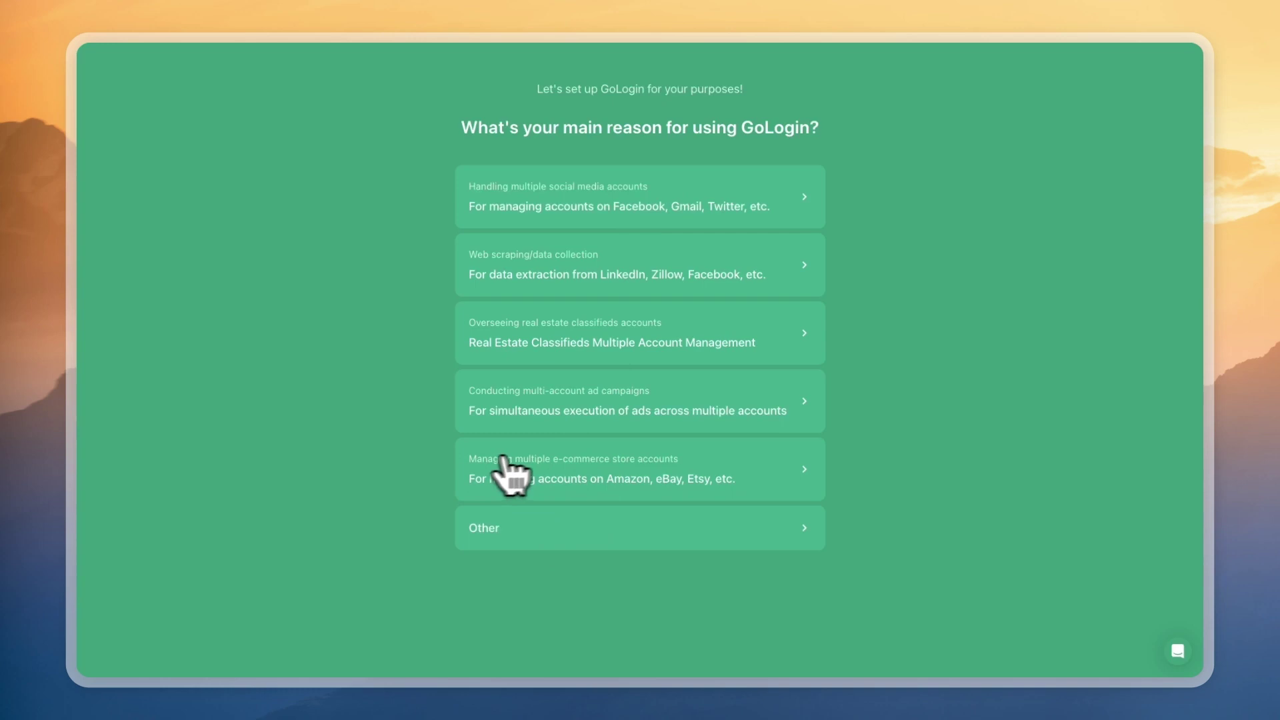
Answer the survey: e-commerce store accounts, role CEO/Founder, and 50 - 500 planned accounts
left_click(625, 474)
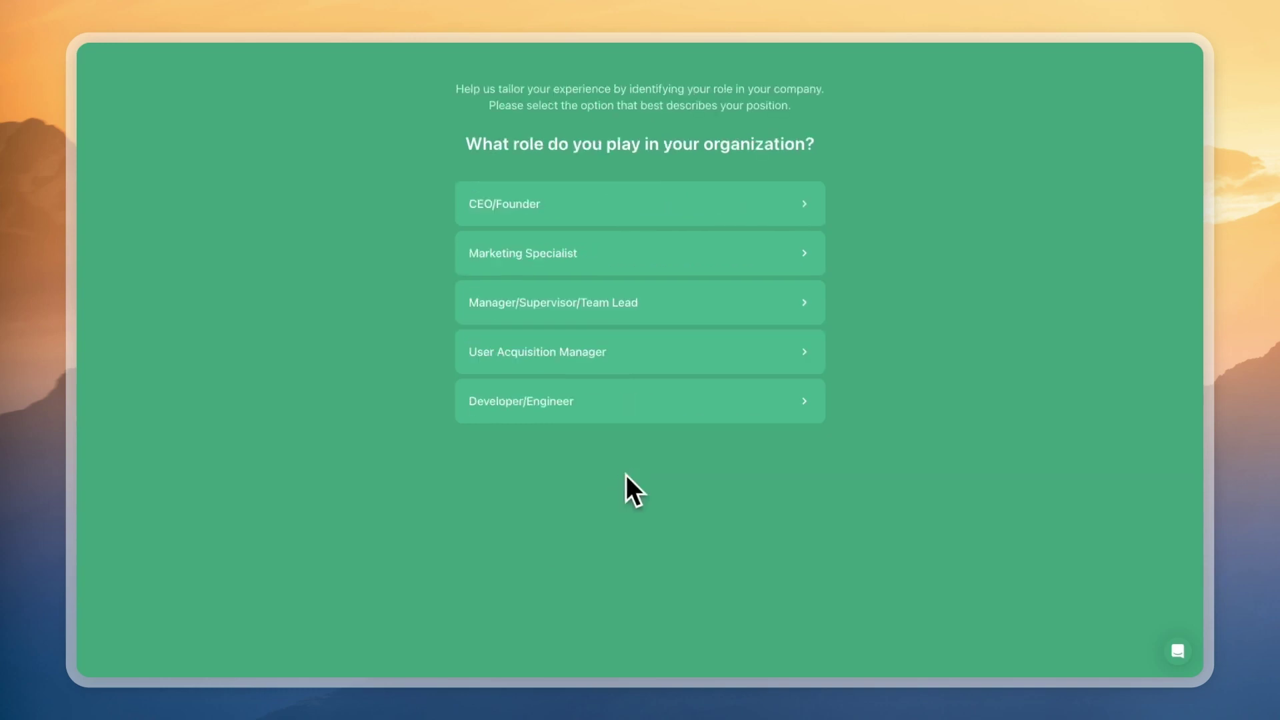
left_click_drag(466, 144, 815, 144)
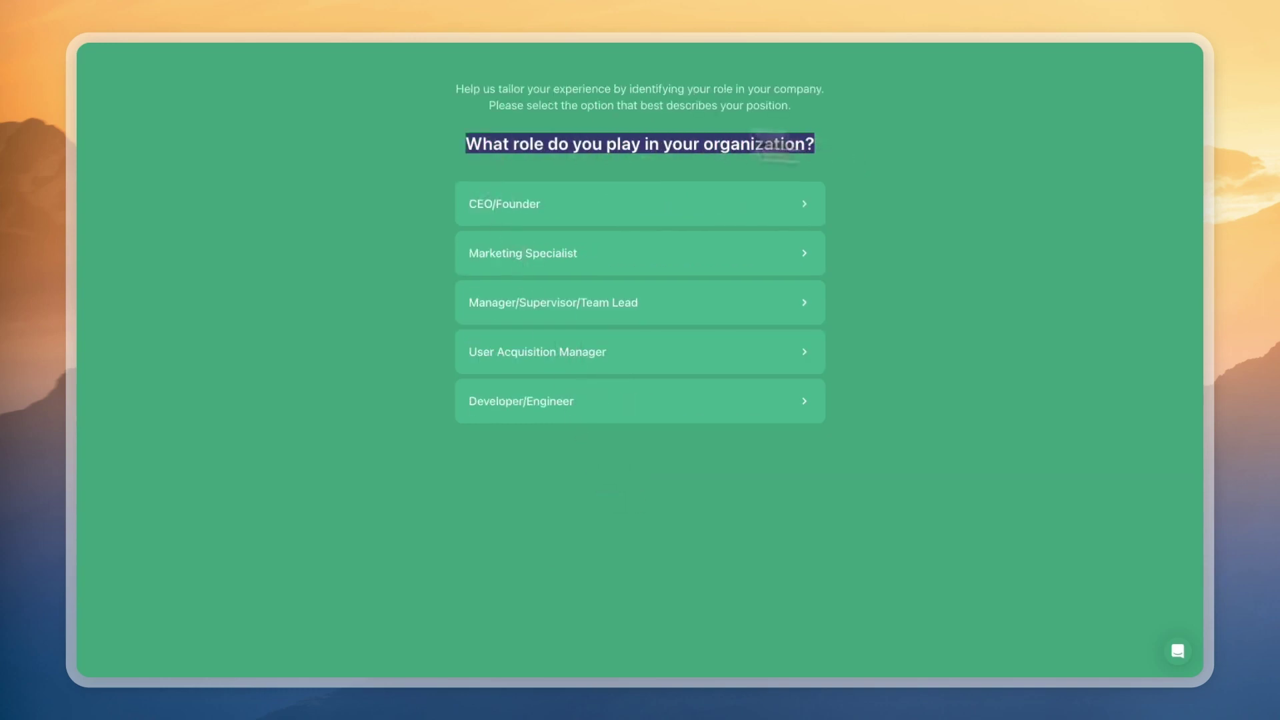
left_click(584, 194)
triple_click(514, 148)
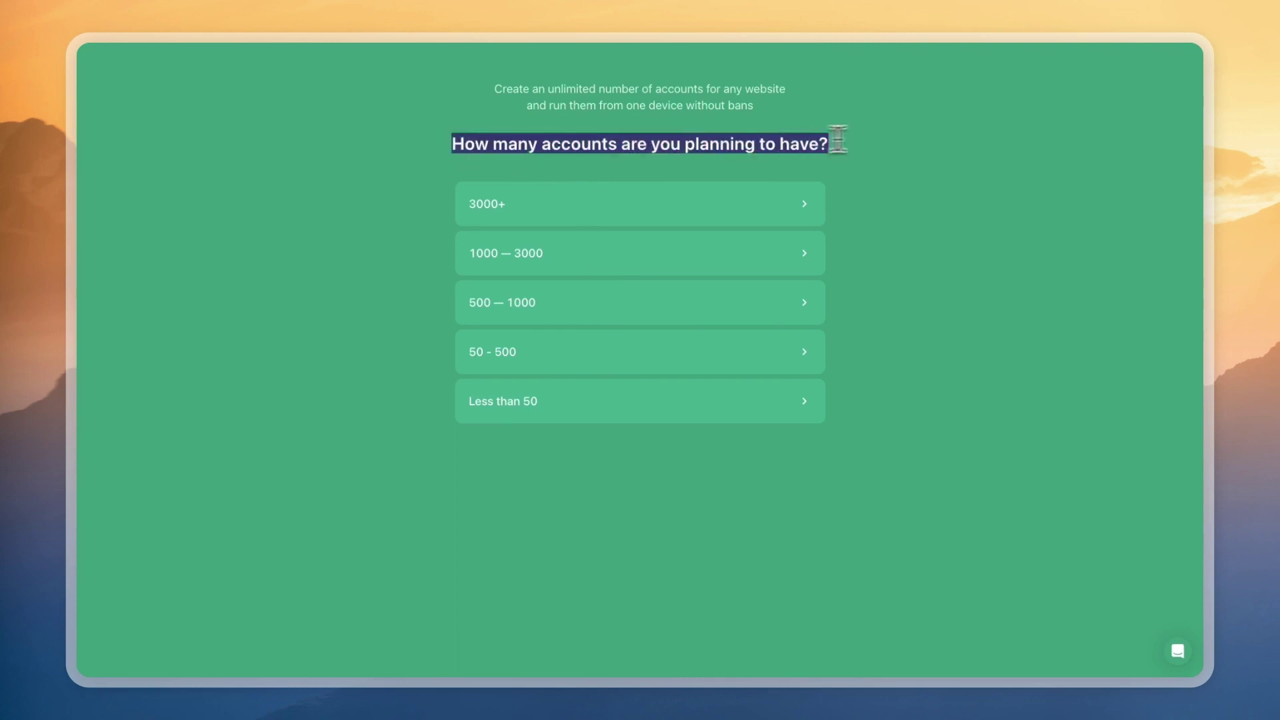
left_click(560, 358)
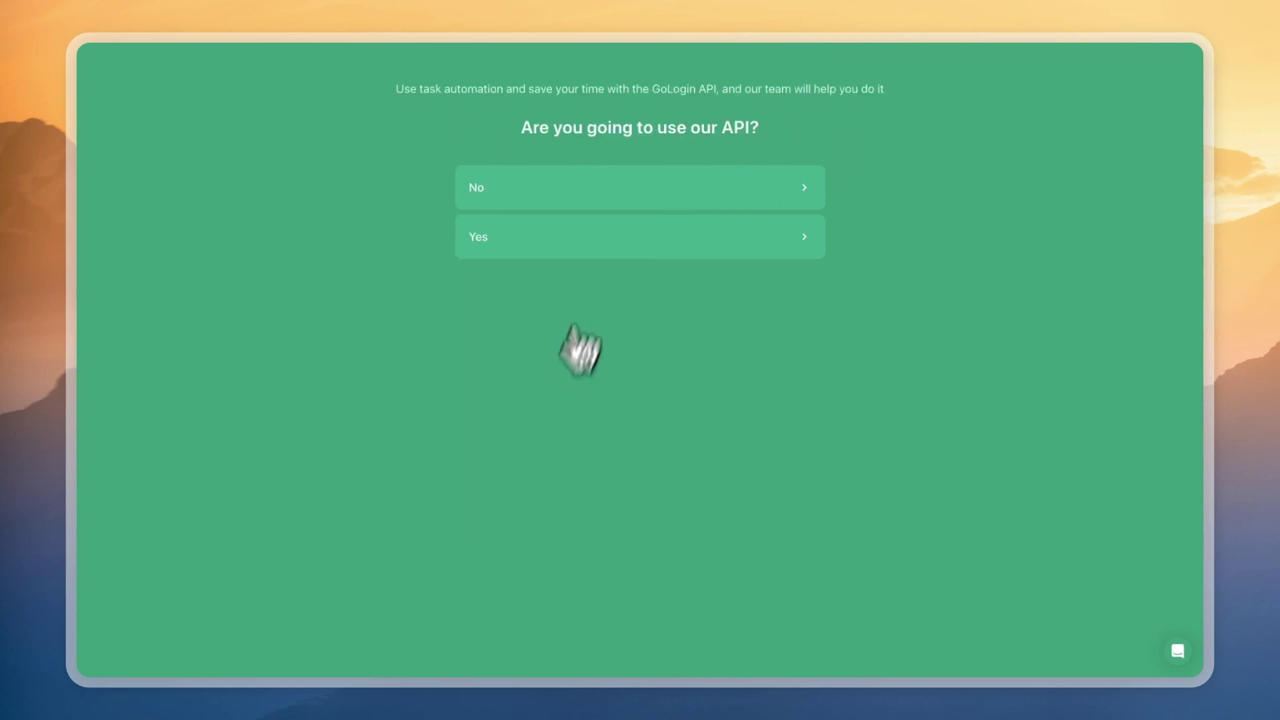
Answer the API usage question and choose Google search as the referral source
left_click_drag(534, 128, 745, 128)
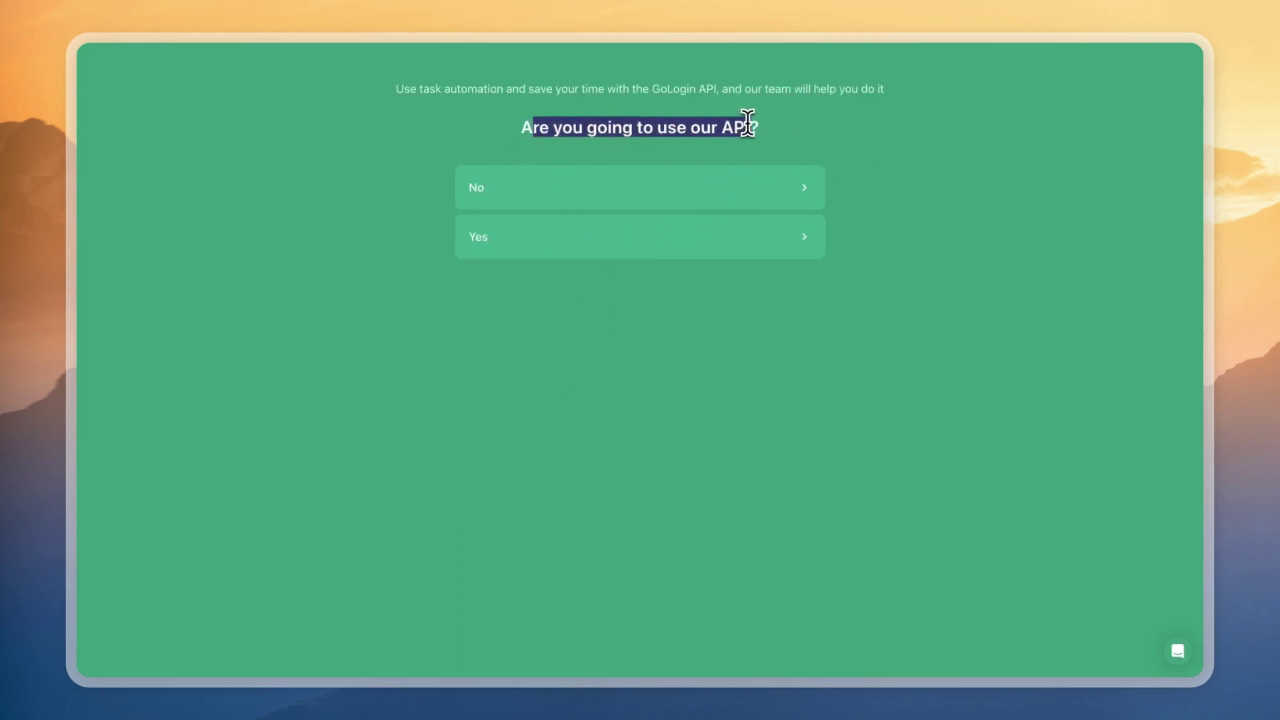
left_click(627, 175)
left_click_drag(501, 126, 778, 129)
left_click(687, 175)
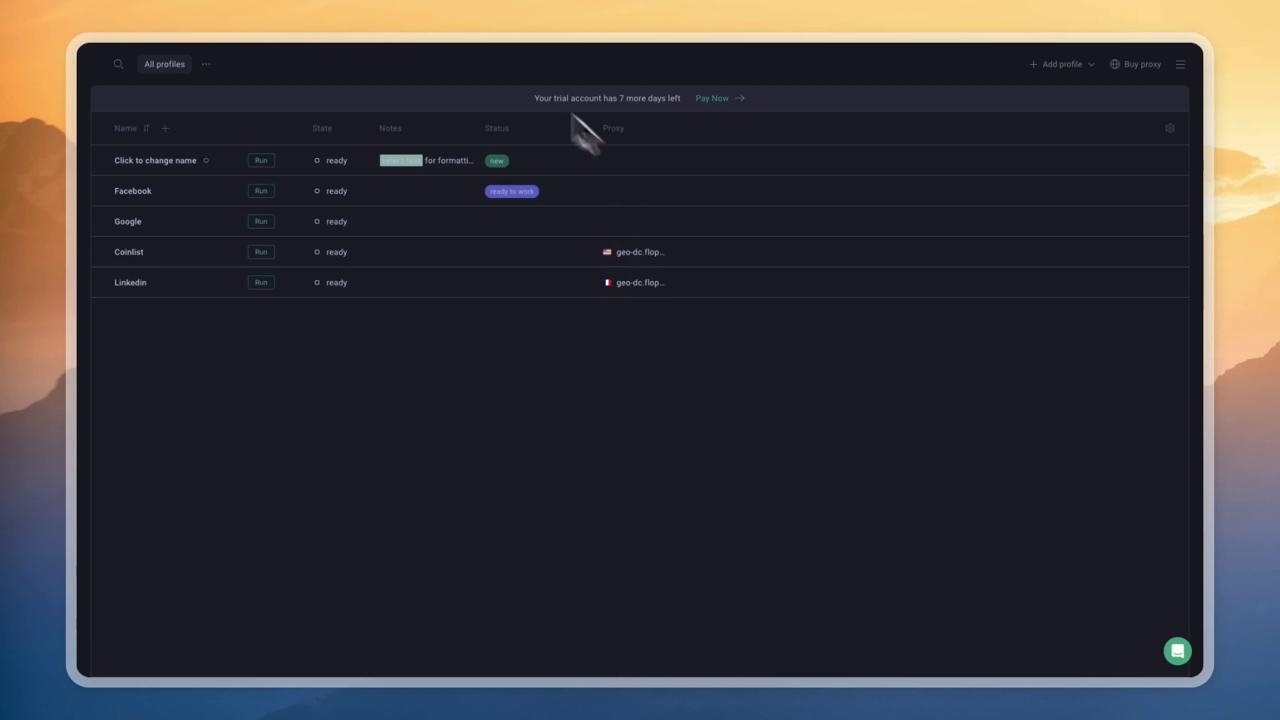
left_click_drag(531, 98, 652, 98)
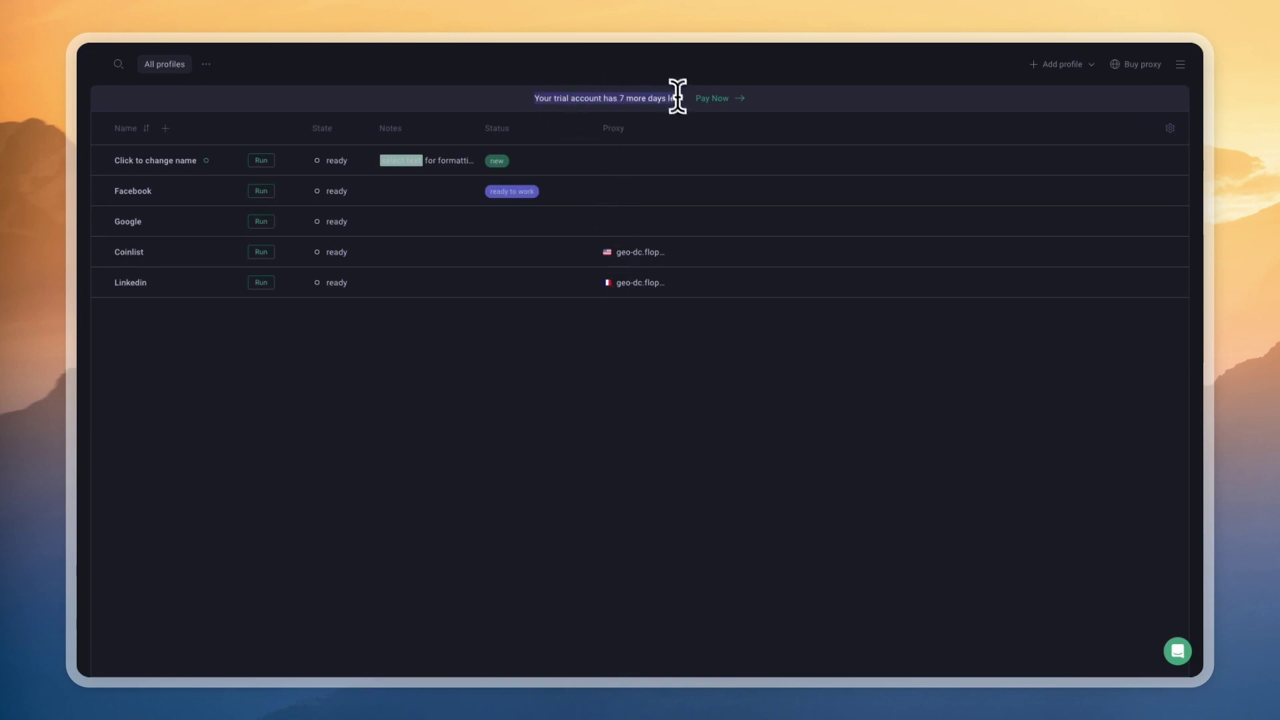
left_click(677, 96)
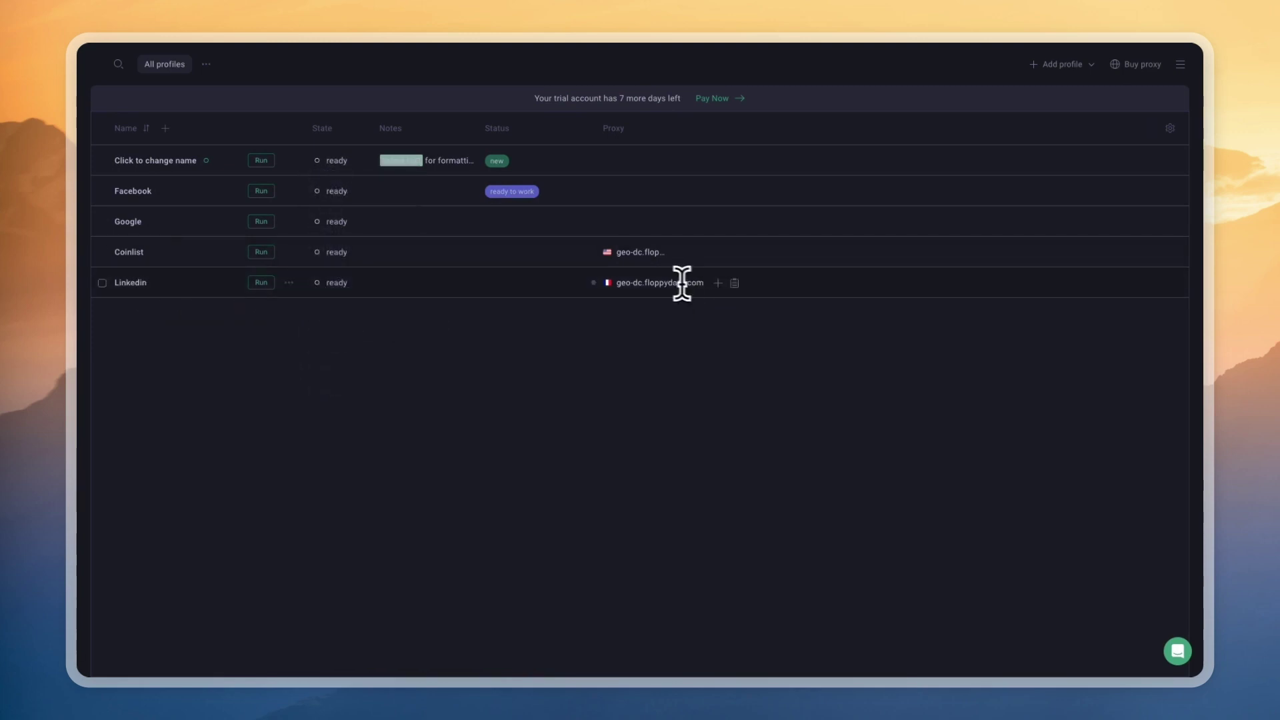
Start a new browser profile and set its operating system to Windows 11
left_click(1056, 64)
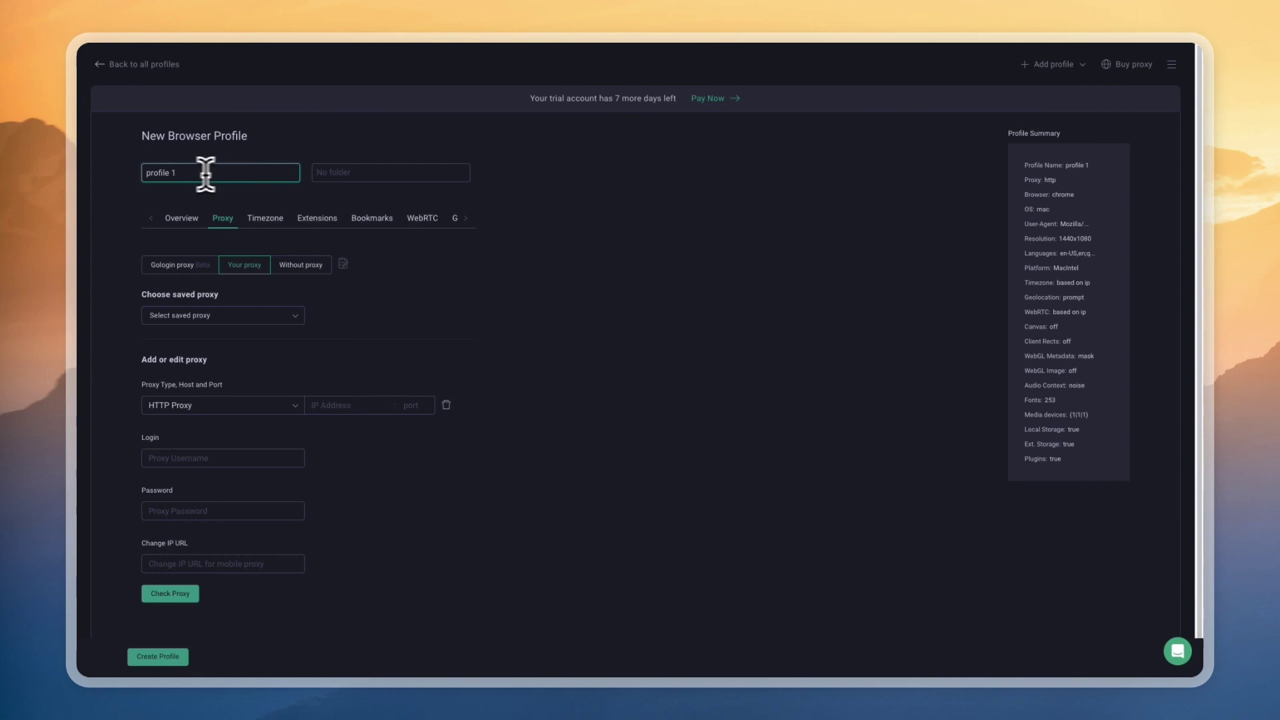
left_click(178, 218)
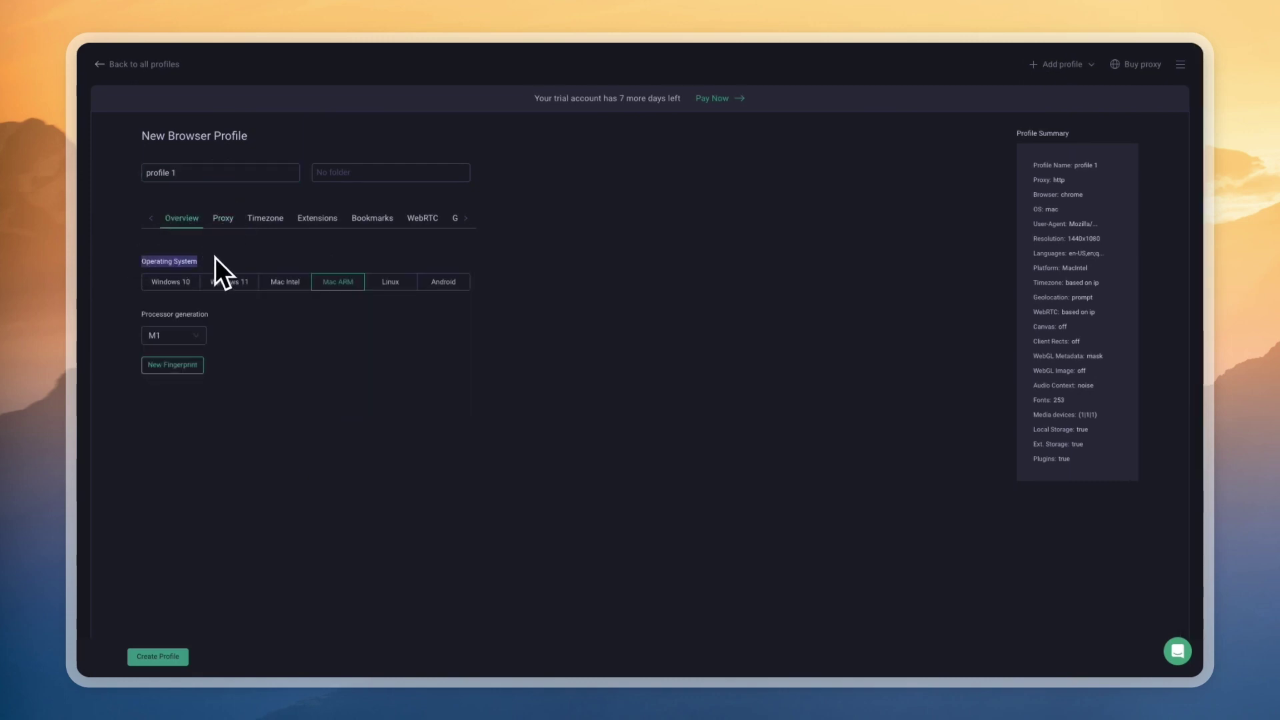
left_click(220, 282)
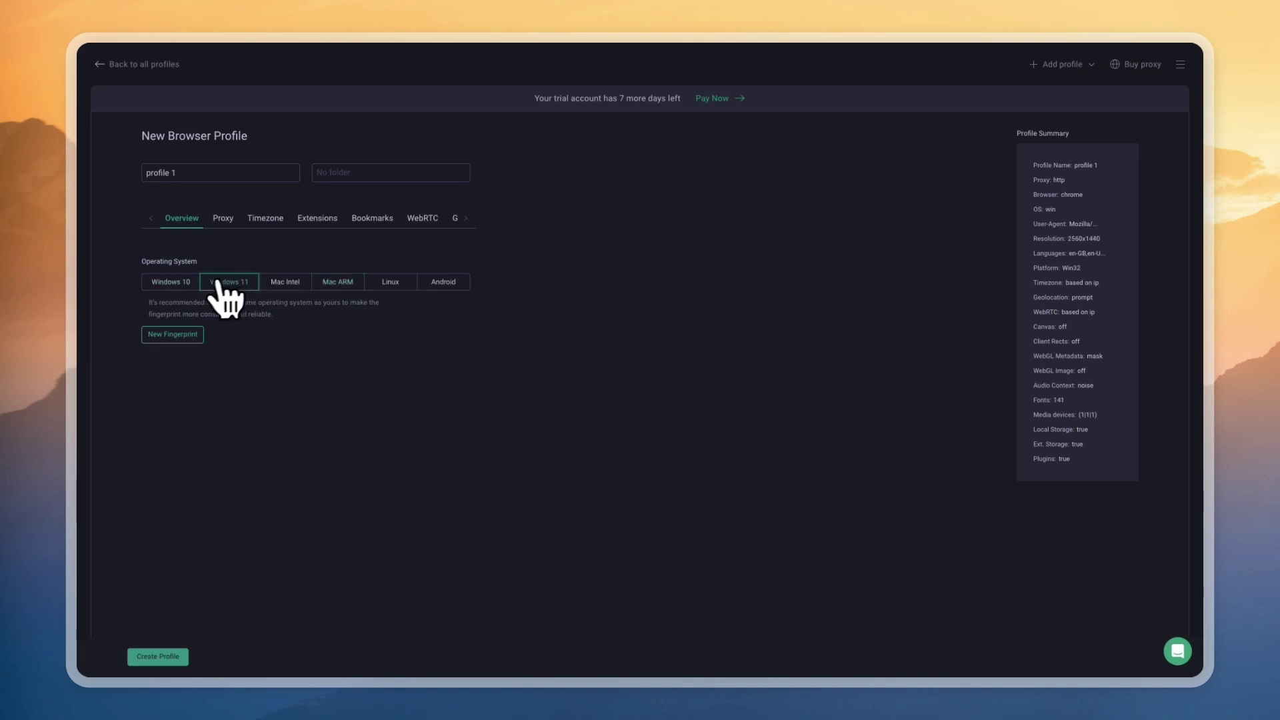
Assign a GoLogin United States data-center proxy (Santa Clara, HTTP, IPv4) and check it
left_click(224, 218)
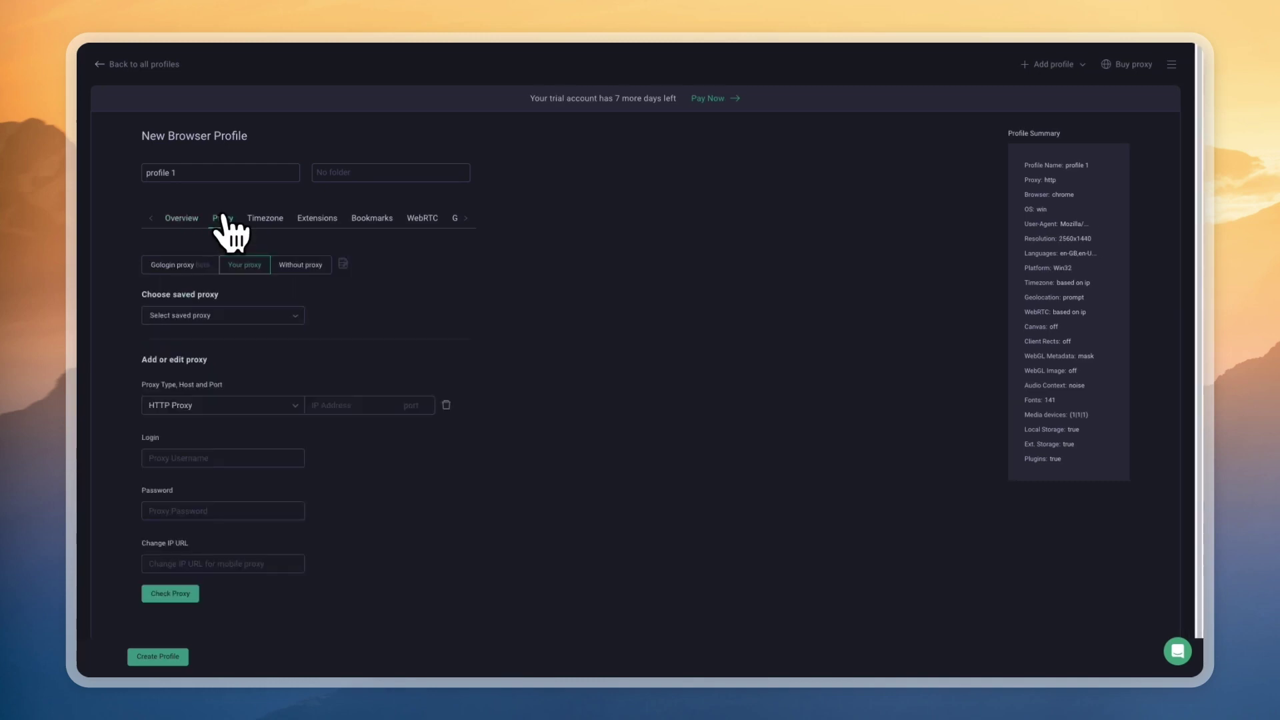
left_click(191, 265)
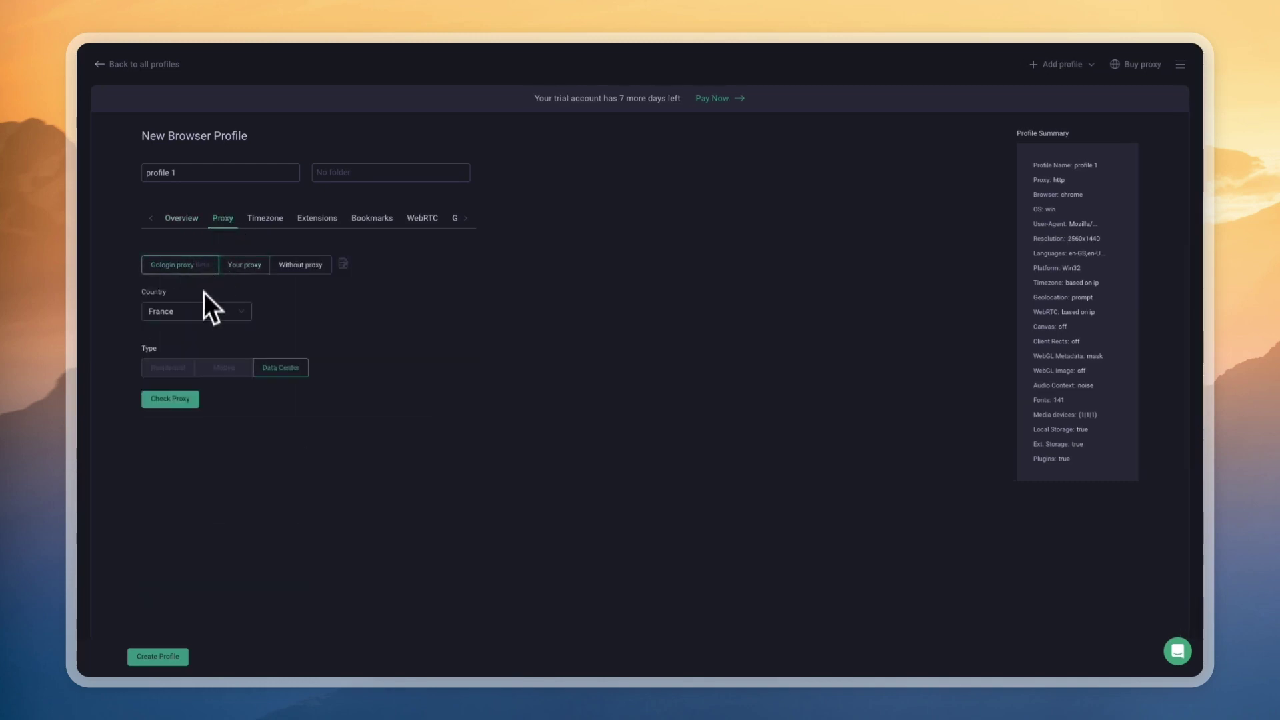
left_click(203, 311)
scroll(194, 373, "down", 1)
left_click(193, 373)
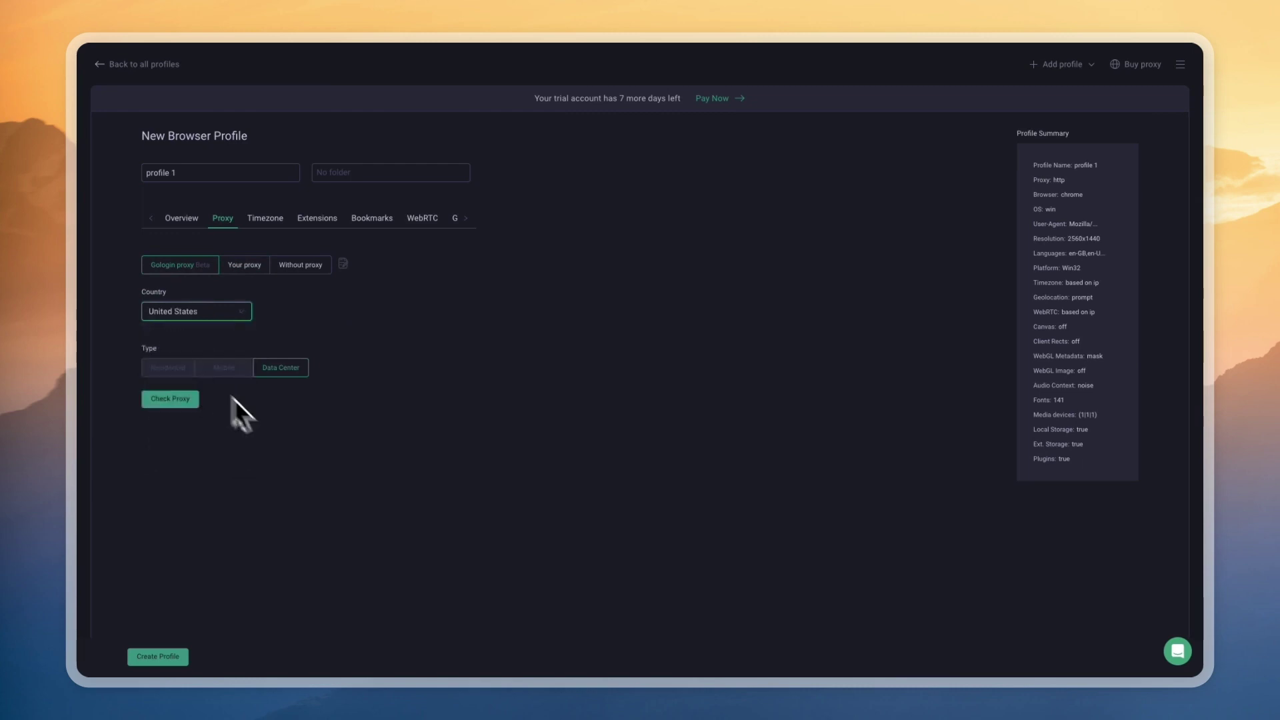
left_click(273, 367)
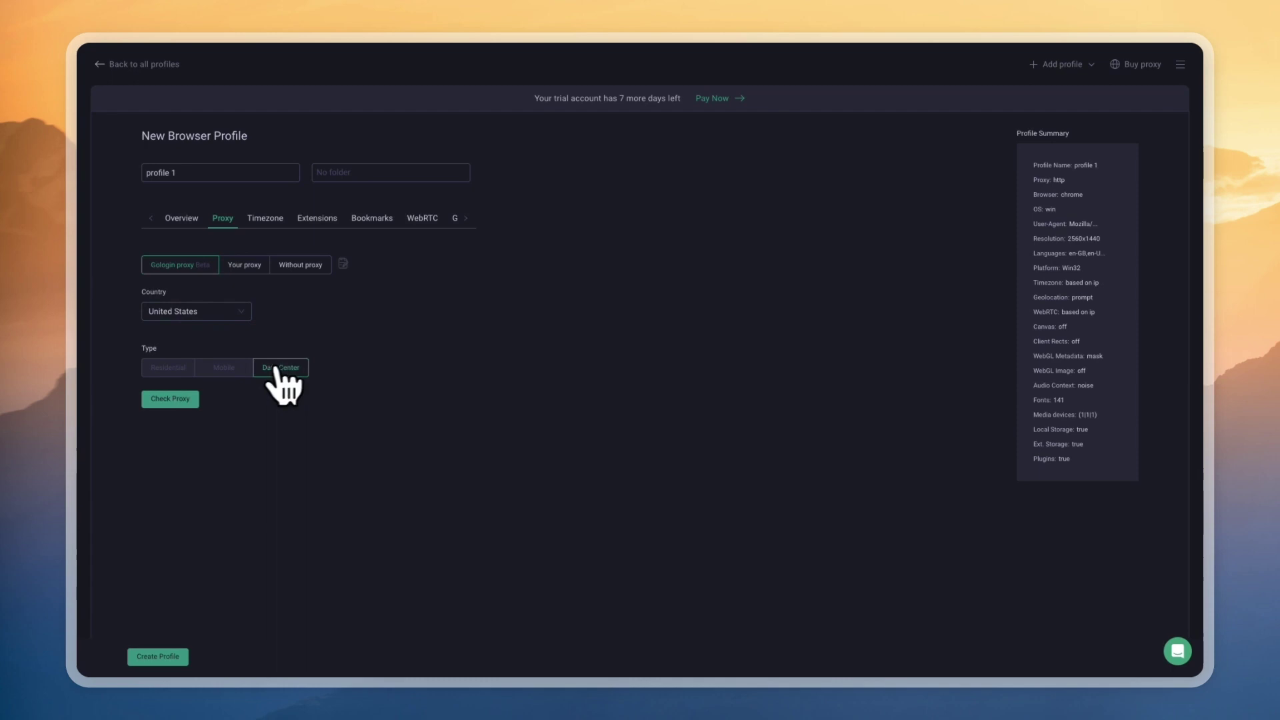
left_click(187, 400)
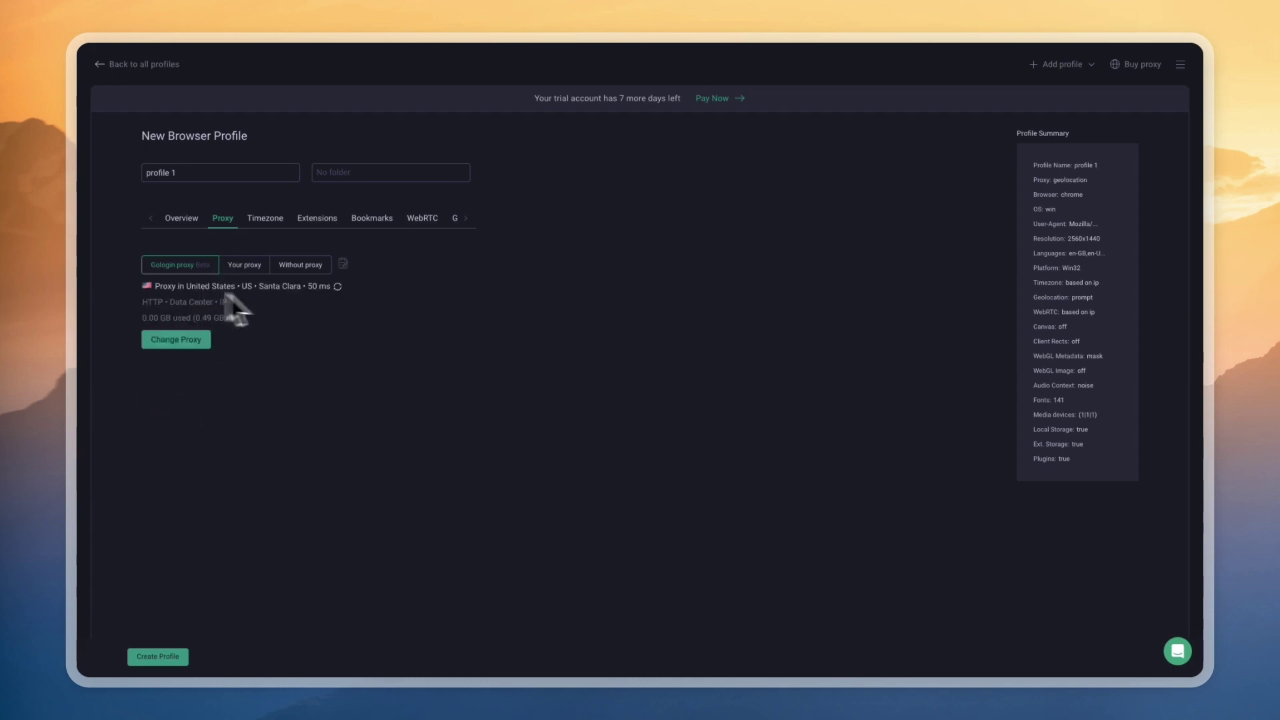
left_click(174, 342)
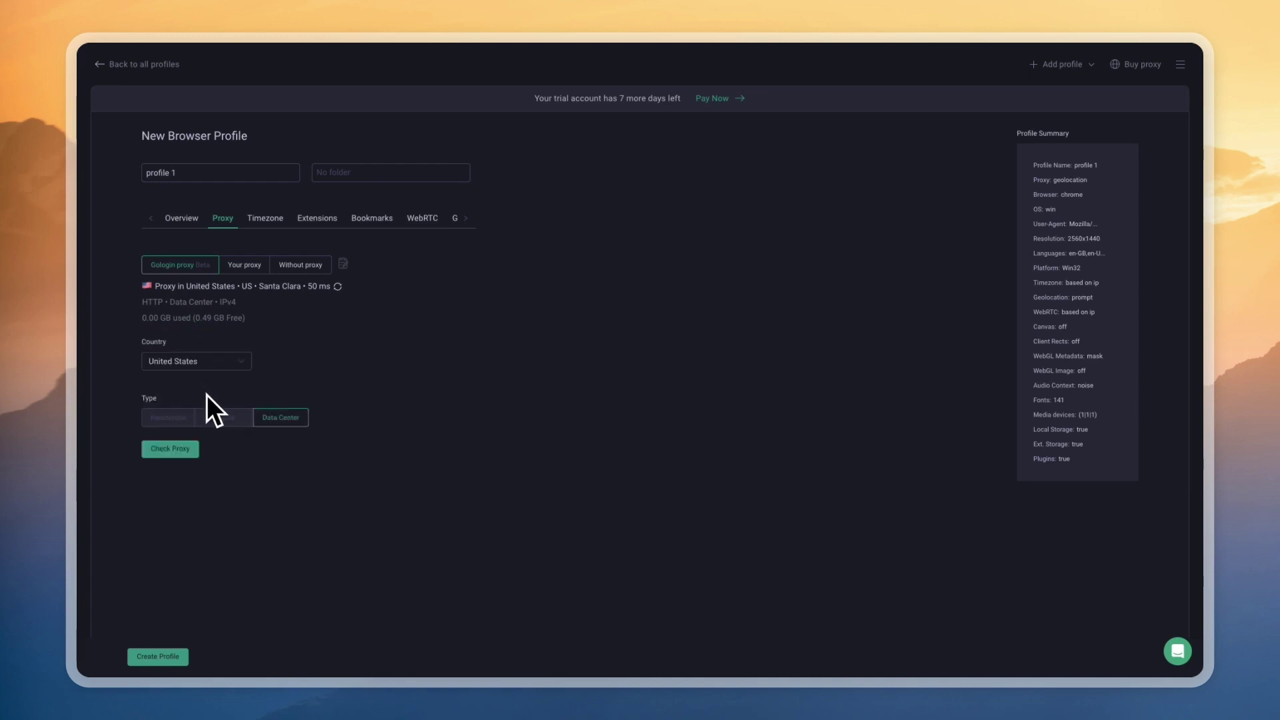
Review profile 1's Timezone, Extensions, Bookmarks, Geolocation and Advanced settings pages
left_click(262, 218)
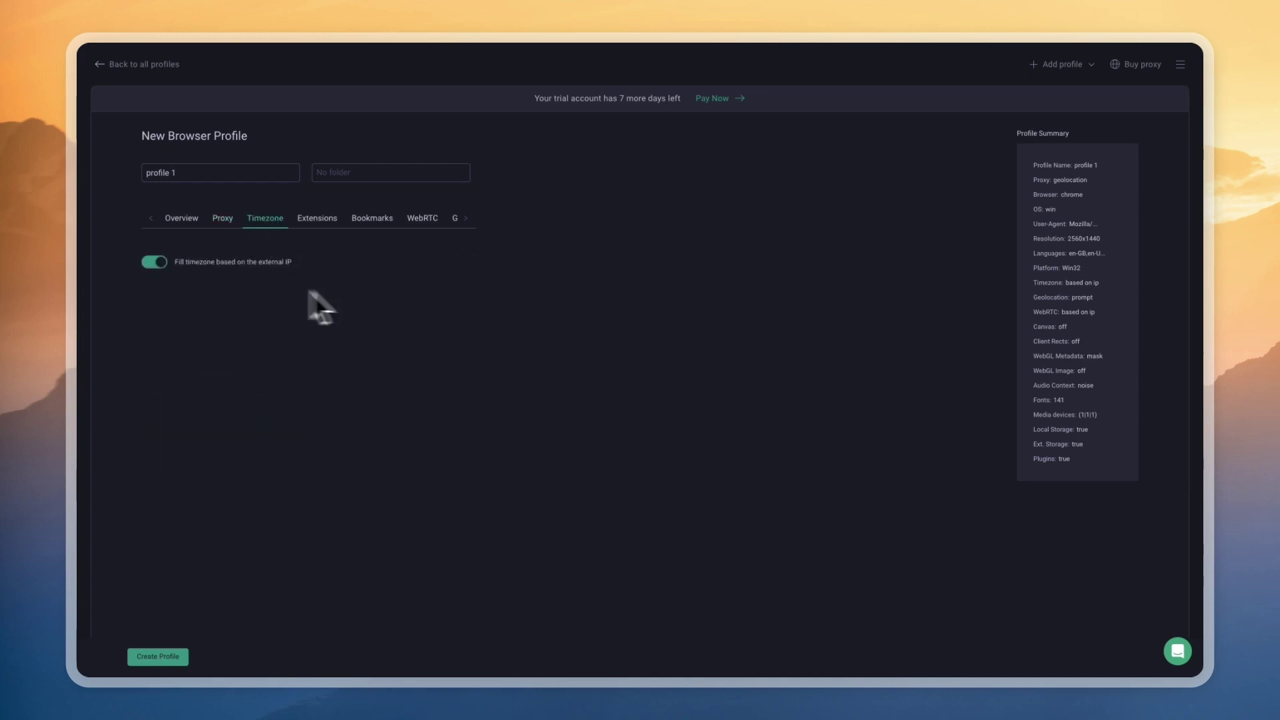
left_click_drag(220, 262, 175, 261)
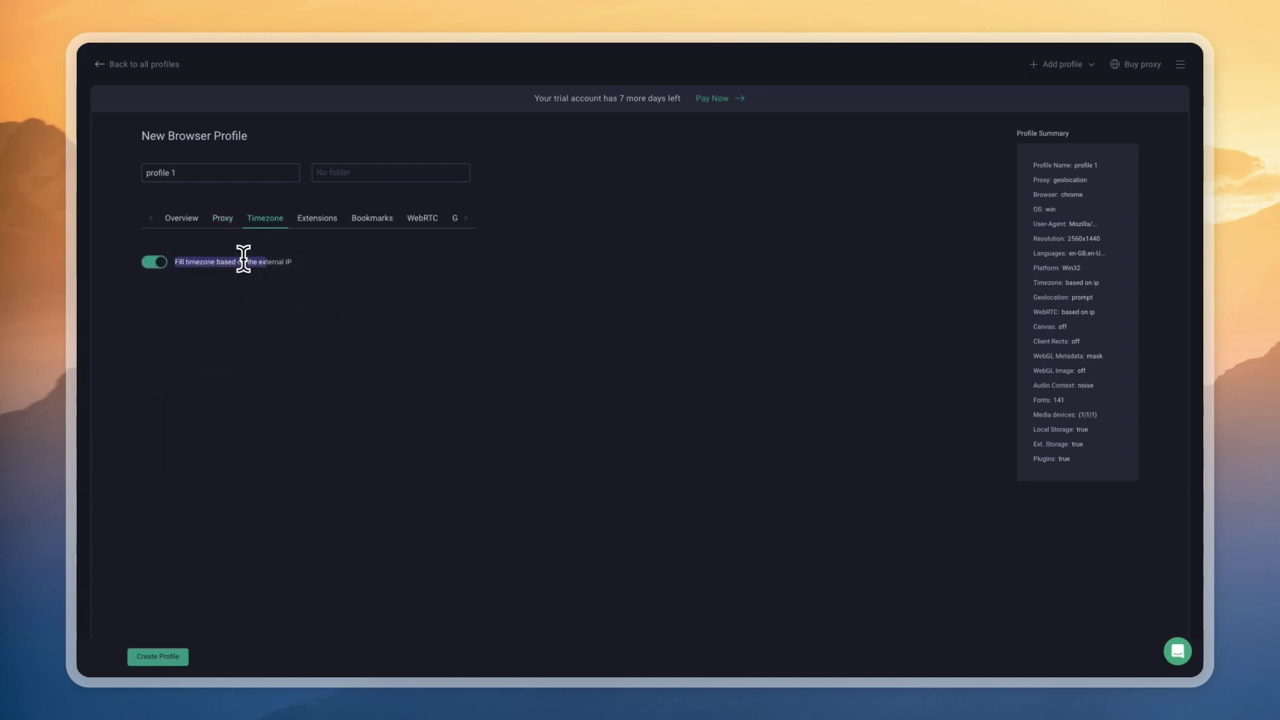
left_click(314, 219)
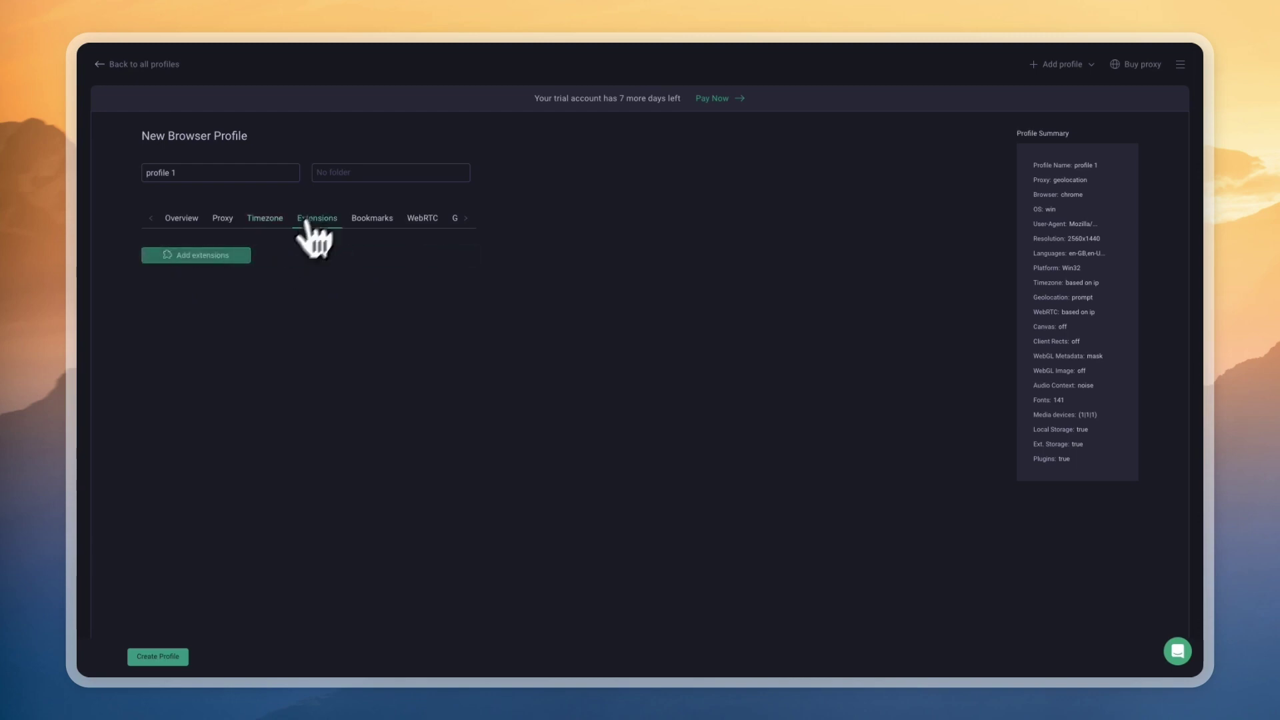
left_click(371, 220)
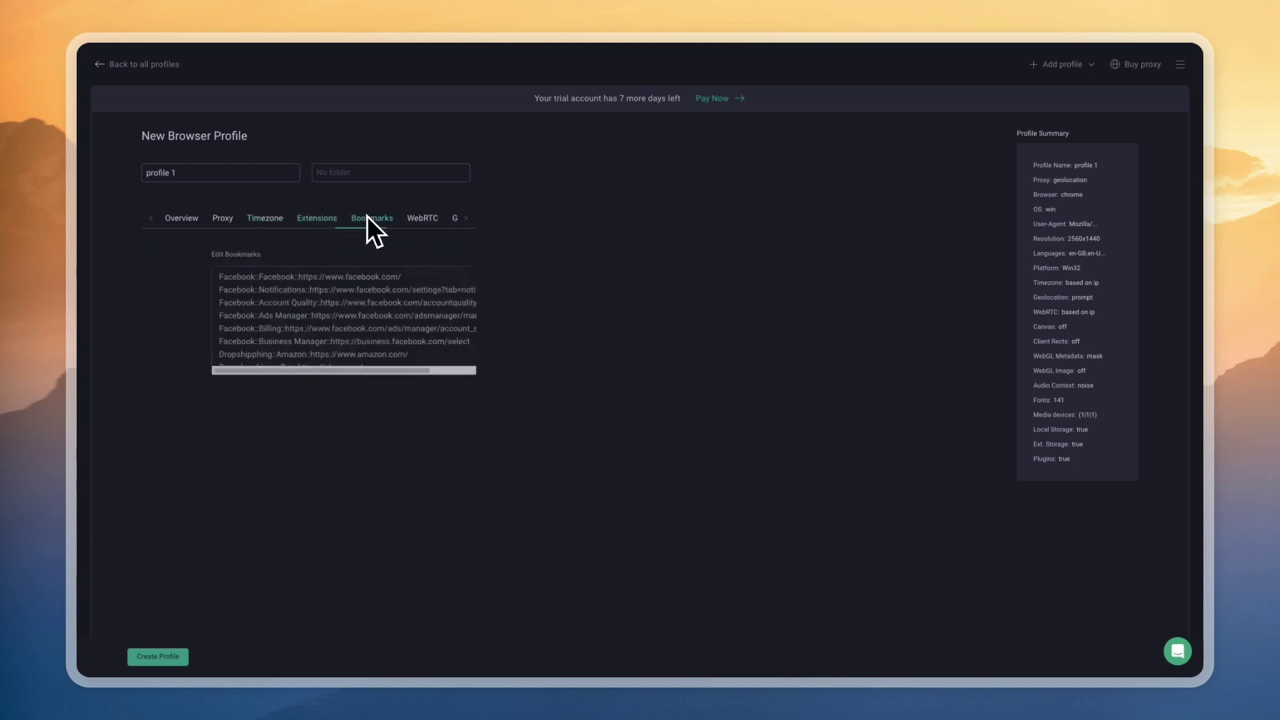
scroll(274, 291, "down", 5)
scroll(274, 290, "up", 10)
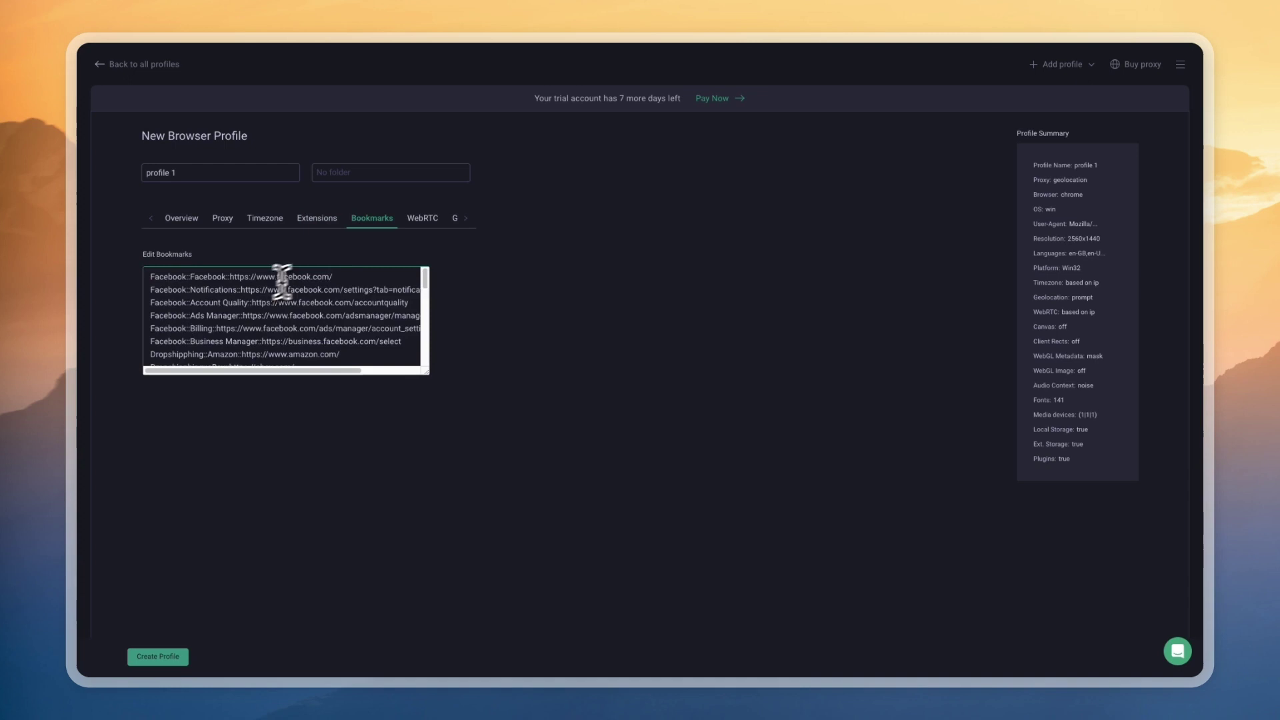
left_click(455, 218)
left_click(376, 222)
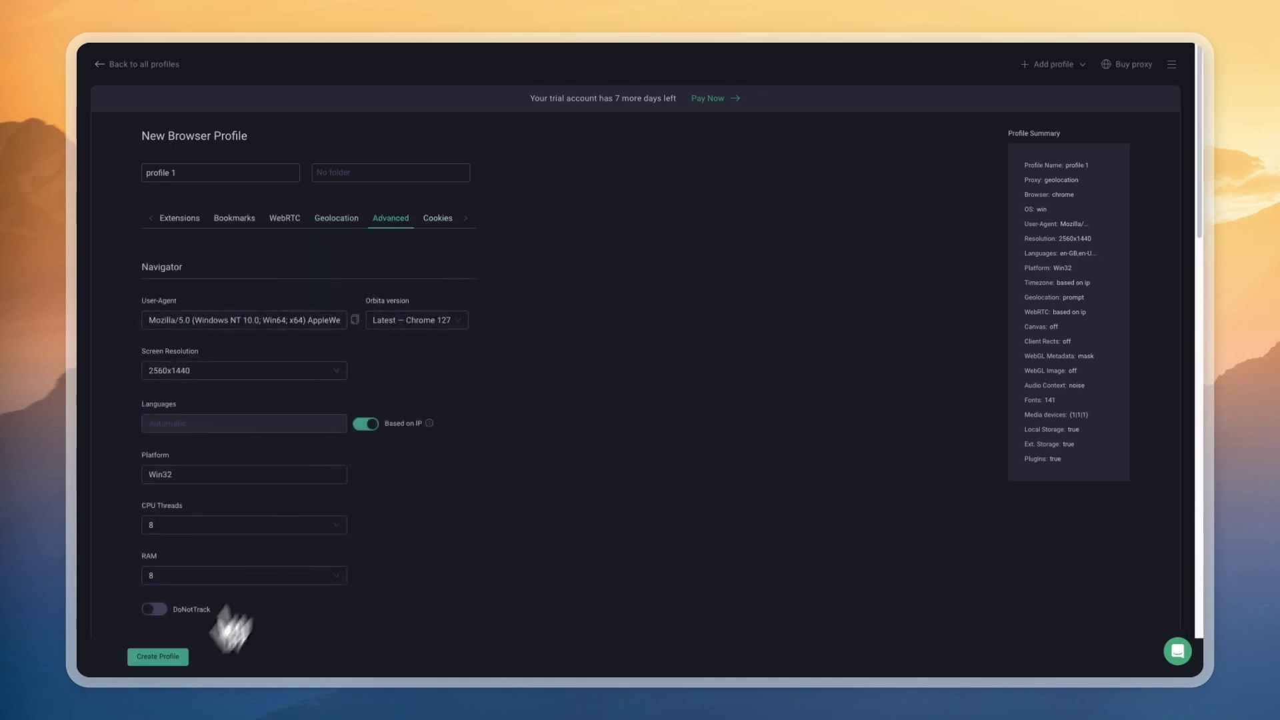
Create profile 1, try running it, then run the 'Click to change name' profile
left_click(158, 656)
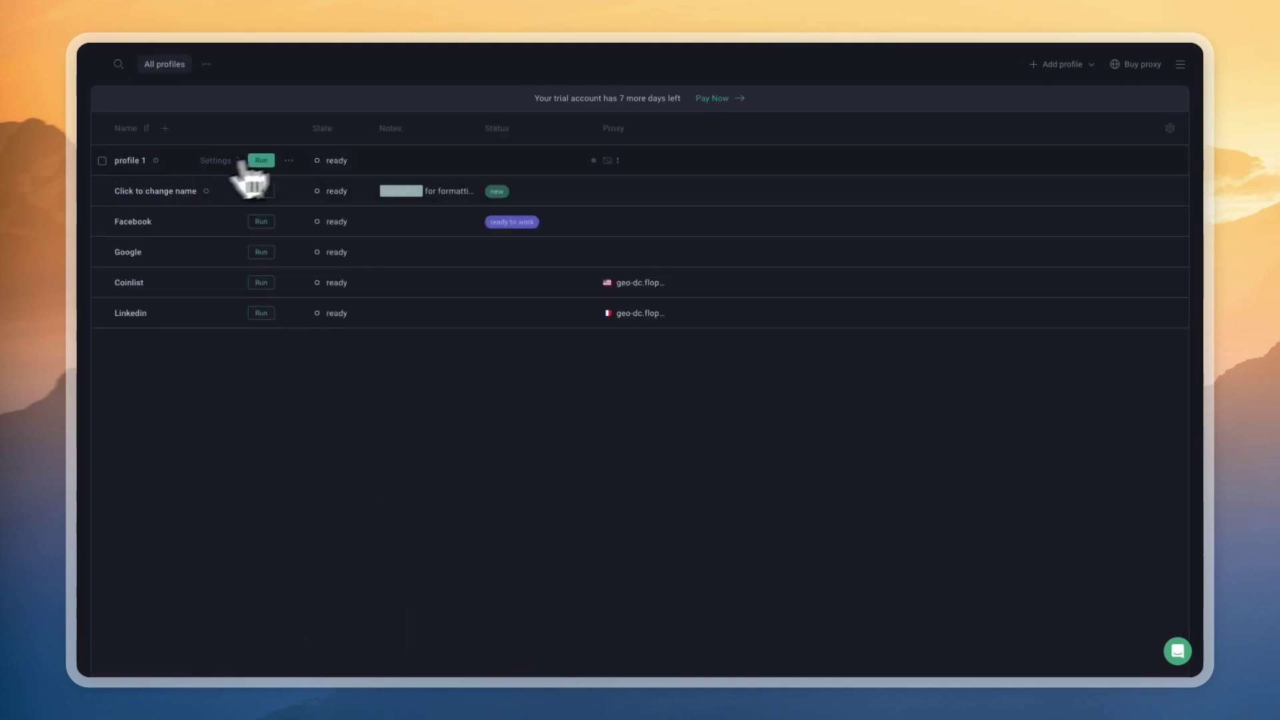
left_click(258, 160)
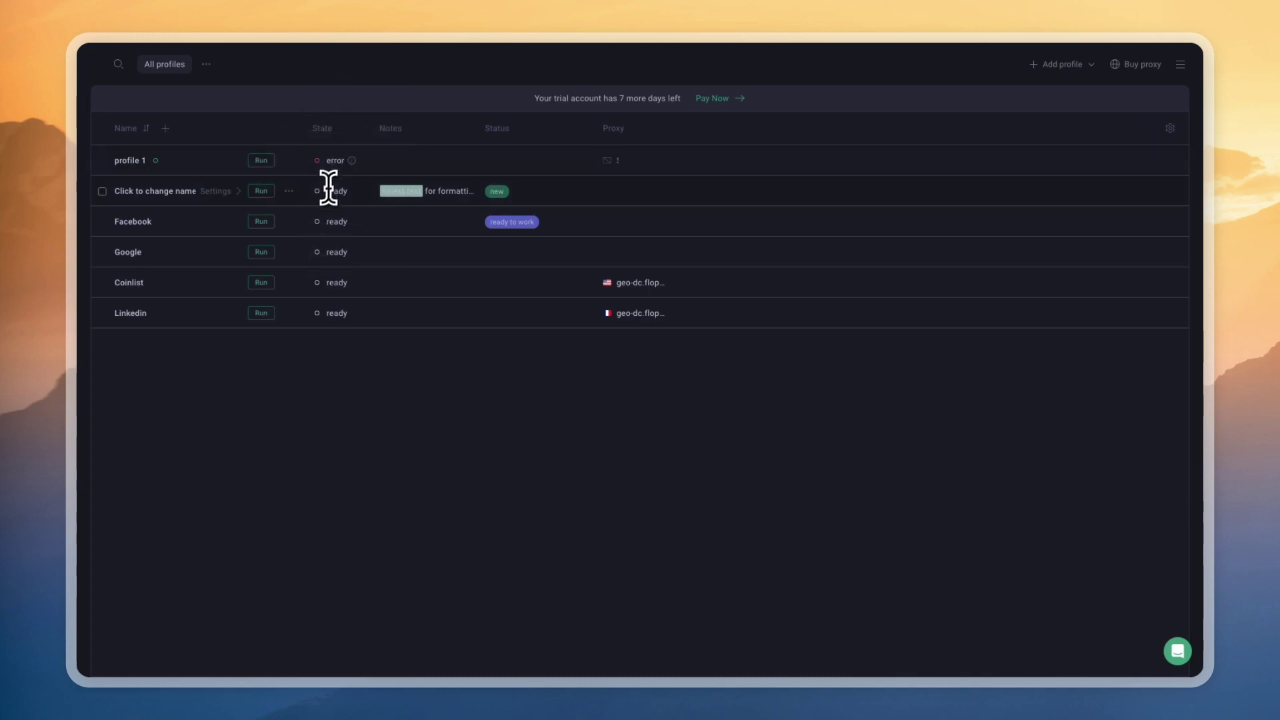
left_click(257, 190)
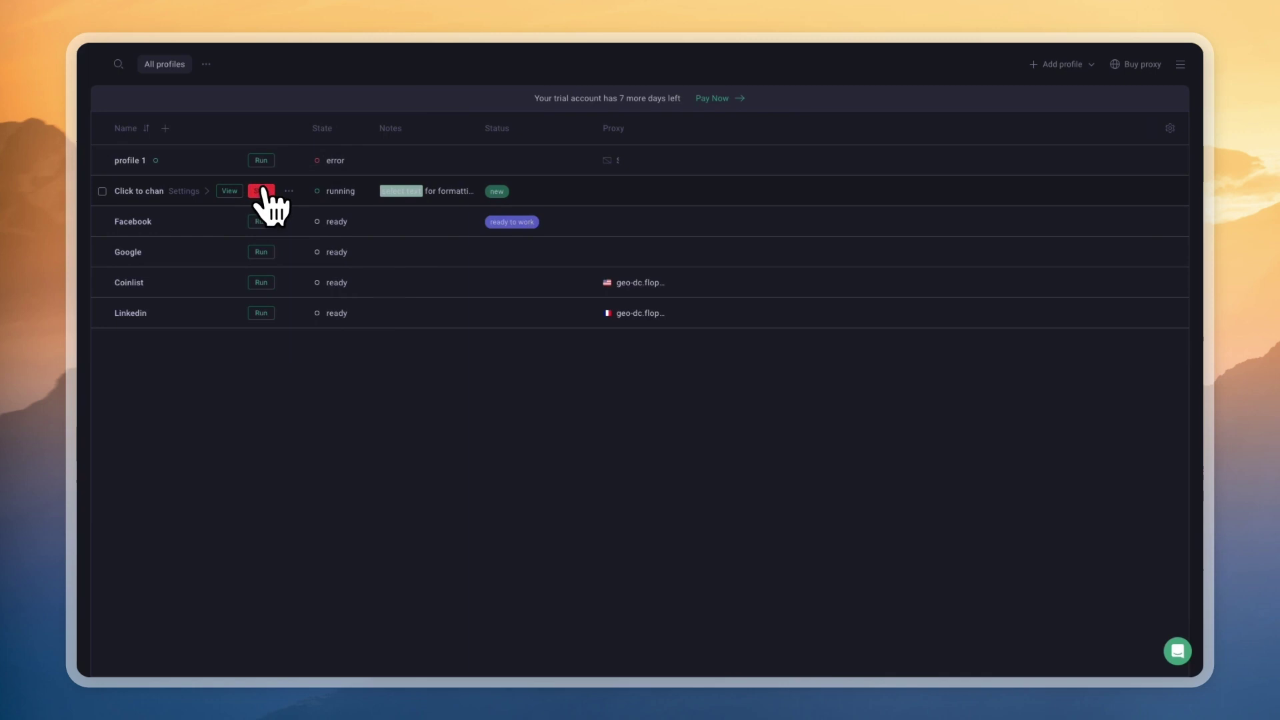
left_click(289, 191)
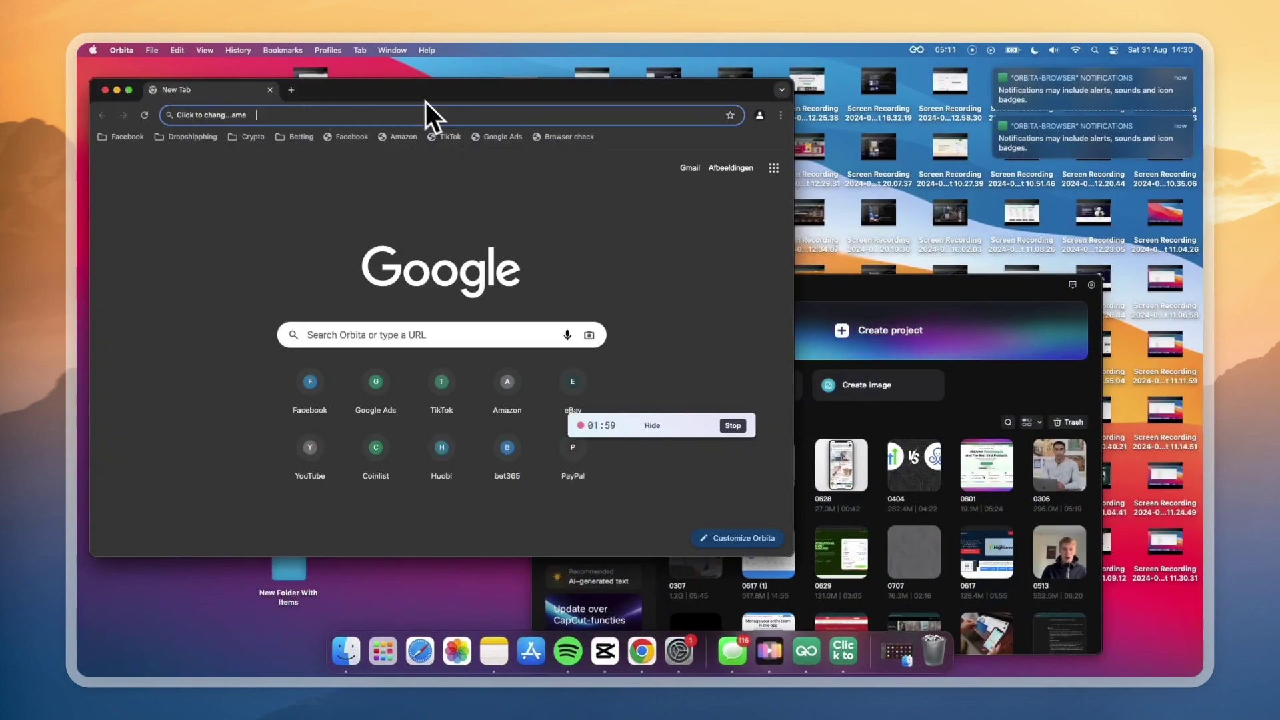
Bring the Orbita window into view and open the eBay homepage
left_click_drag(425, 102, 598, 125)
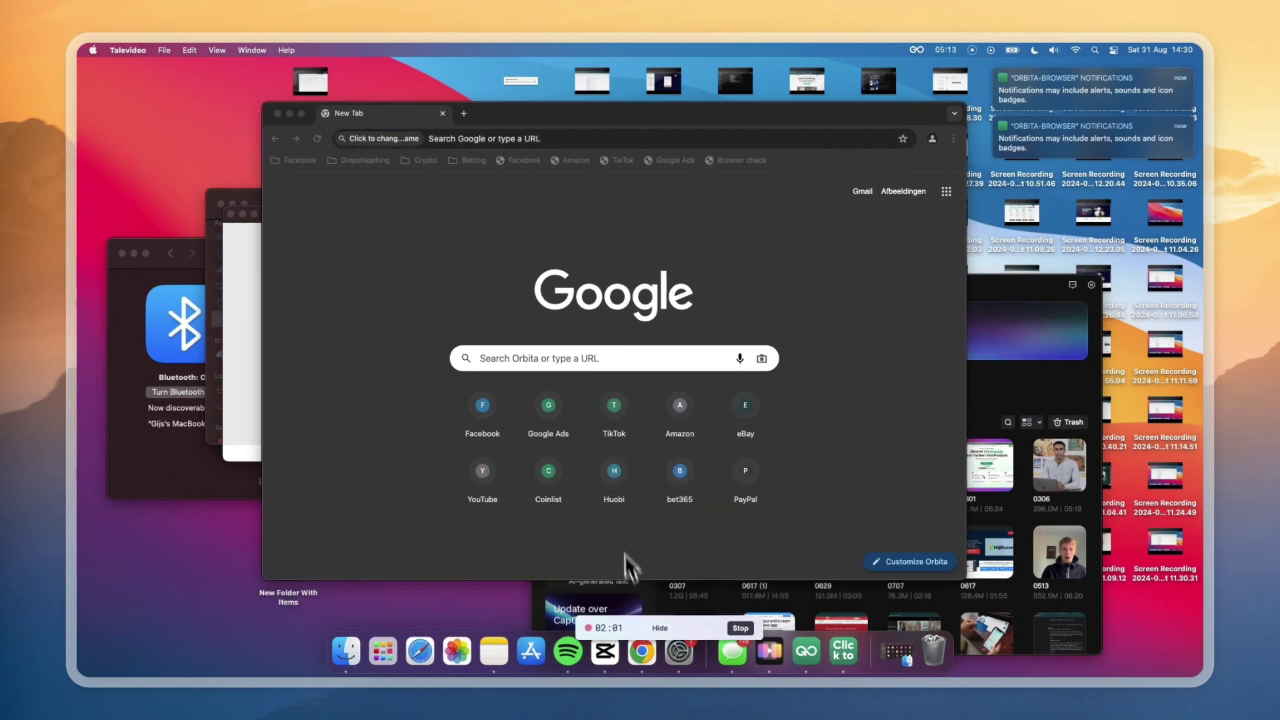
left_click(593, 520)
left_click(745, 430)
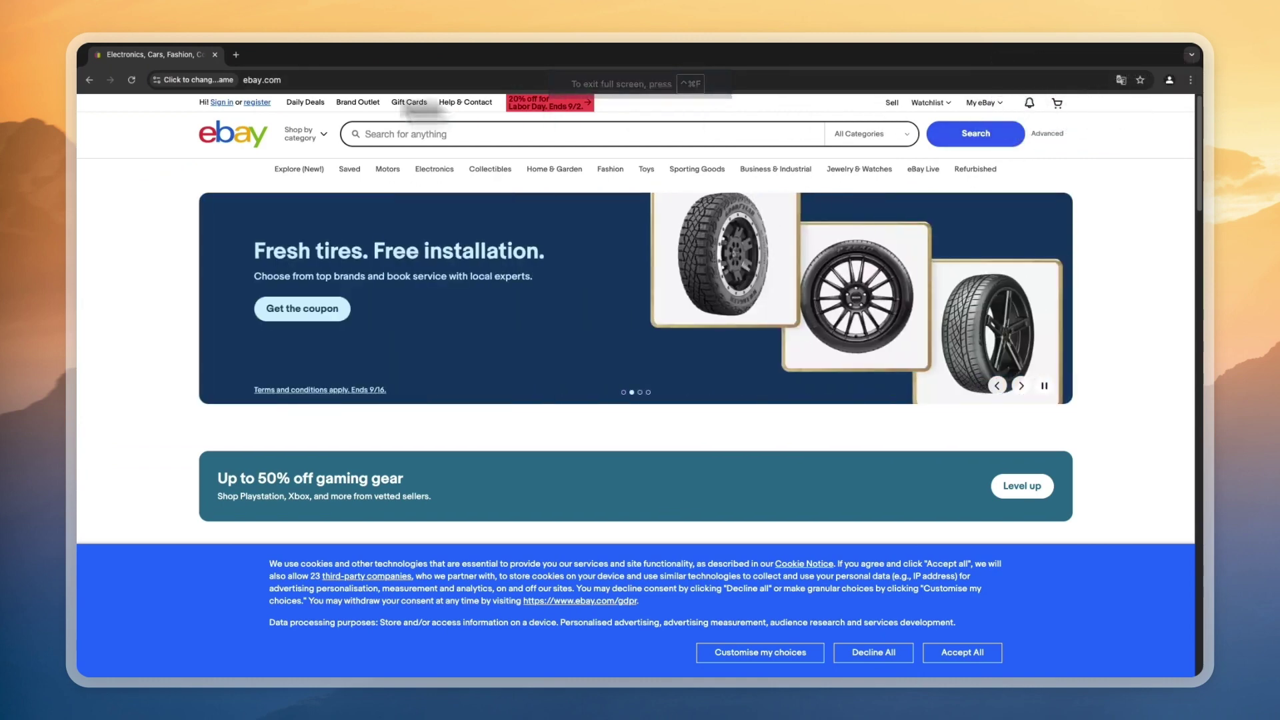
Open a new tab, close the eBay tab, and browse the Dropshipping bookmark folder
left_click(235, 54)
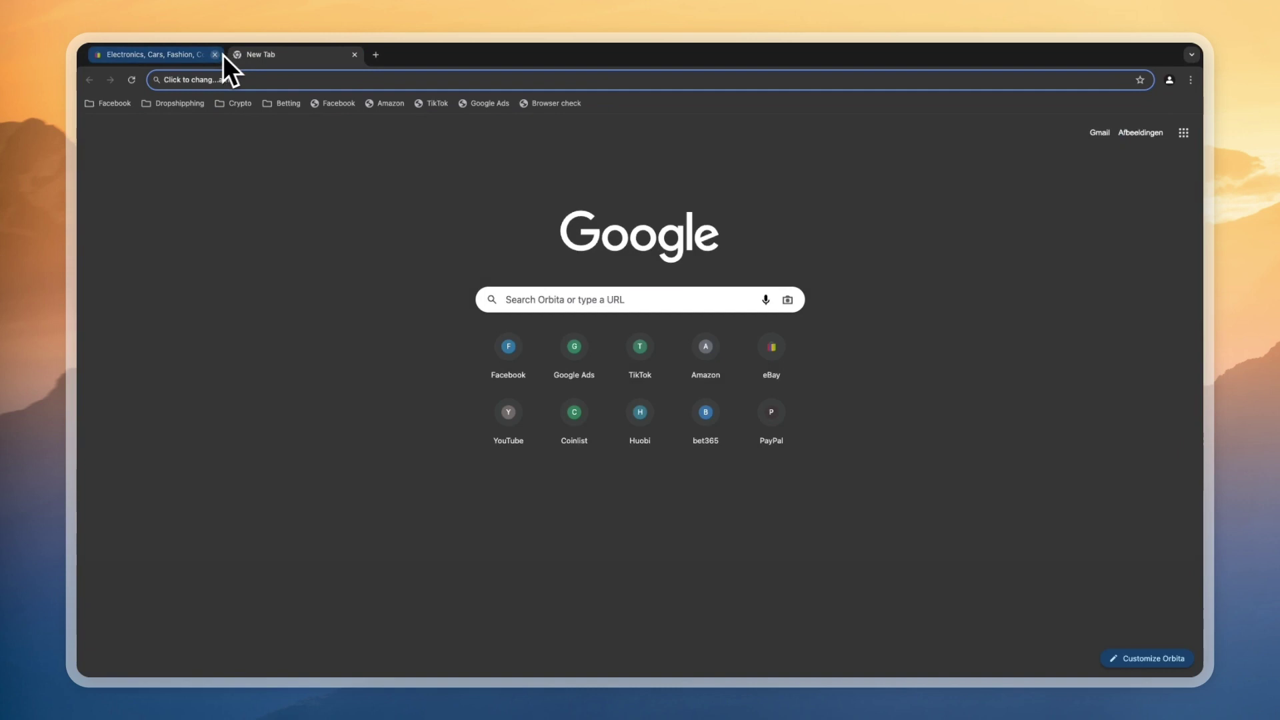
left_click(214, 54)
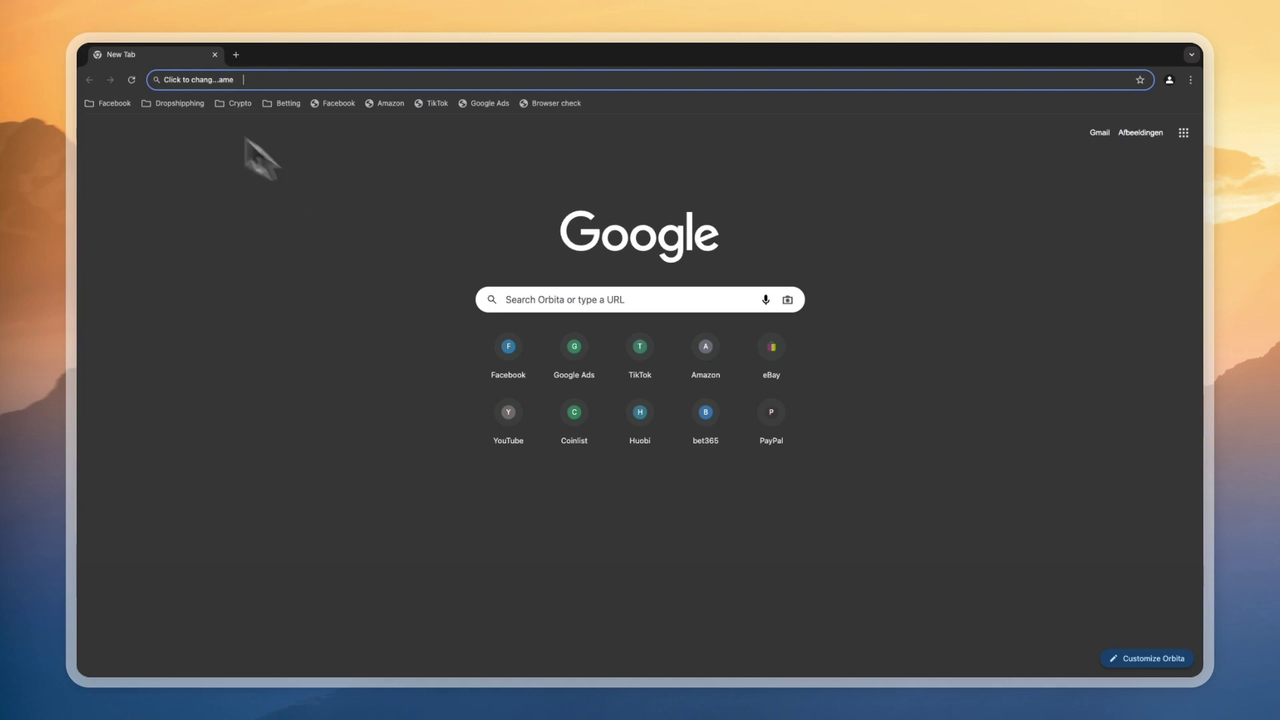
left_click(175, 100)
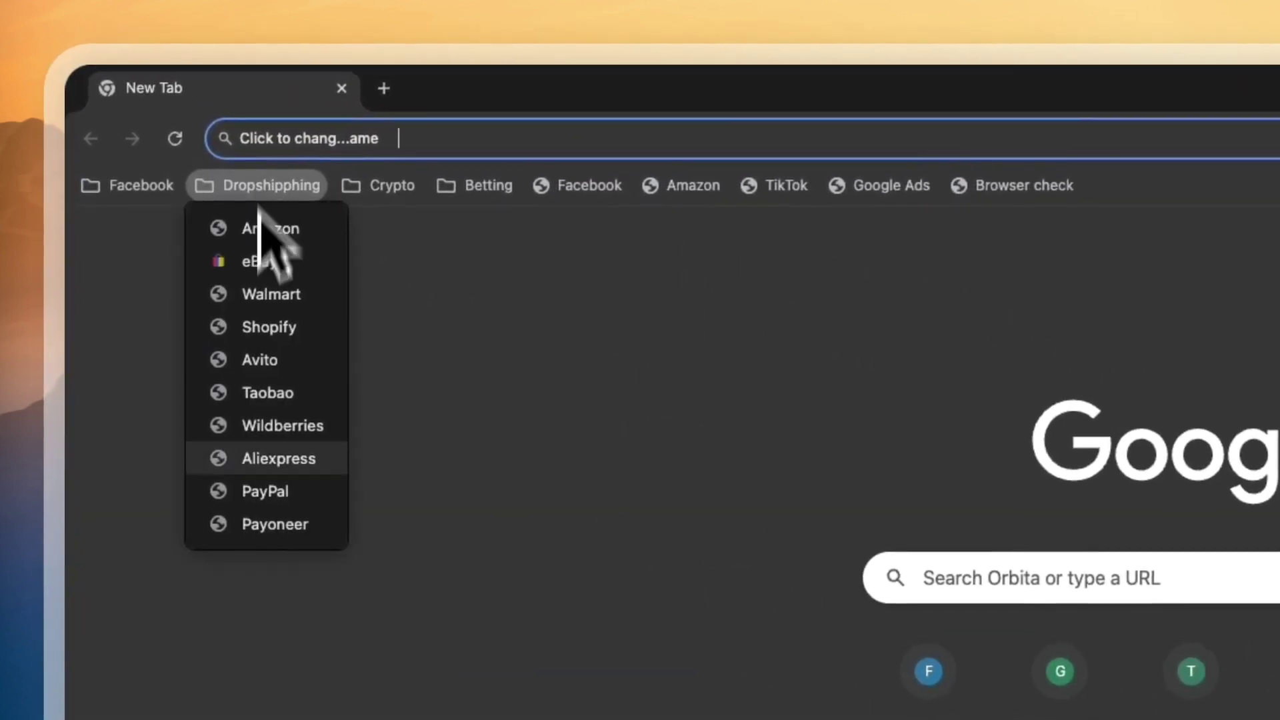
mouse_move(170, 190)
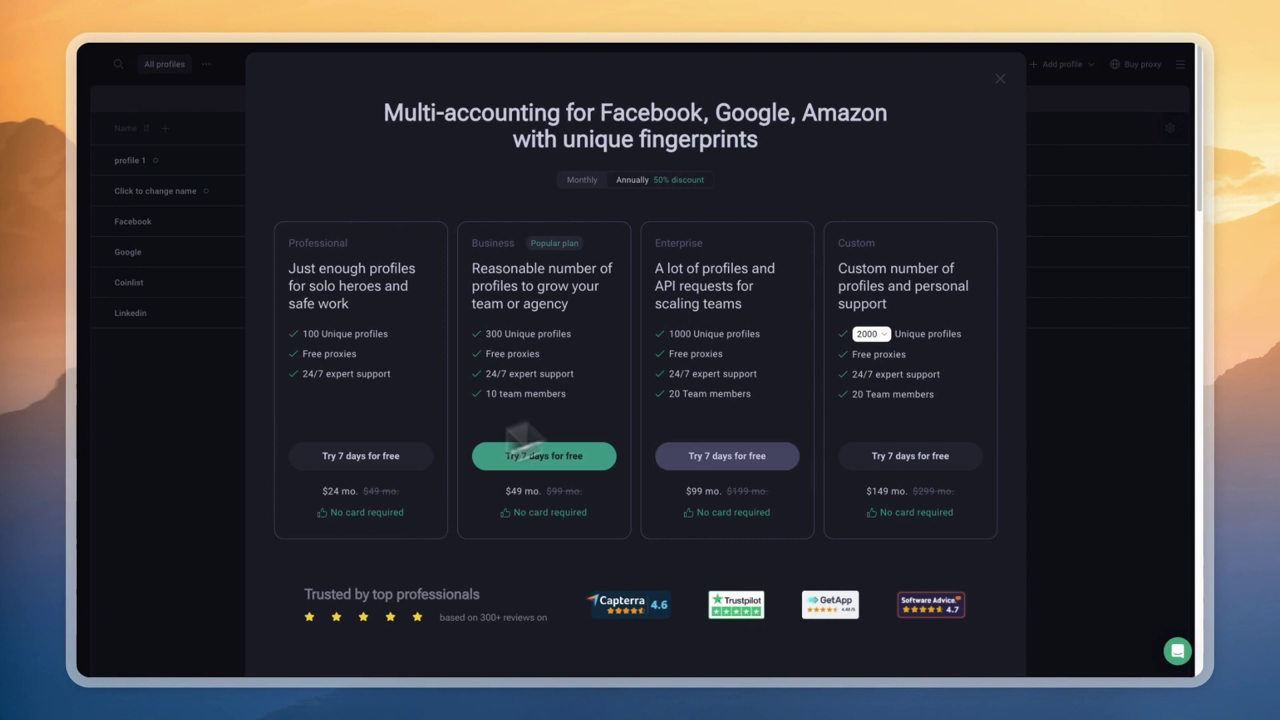
Set the Custom plan to 100000 profiles, priced at $7,499/mo with 500 team members
left_click(869, 333)
scroll(896, 420, "down", 2)
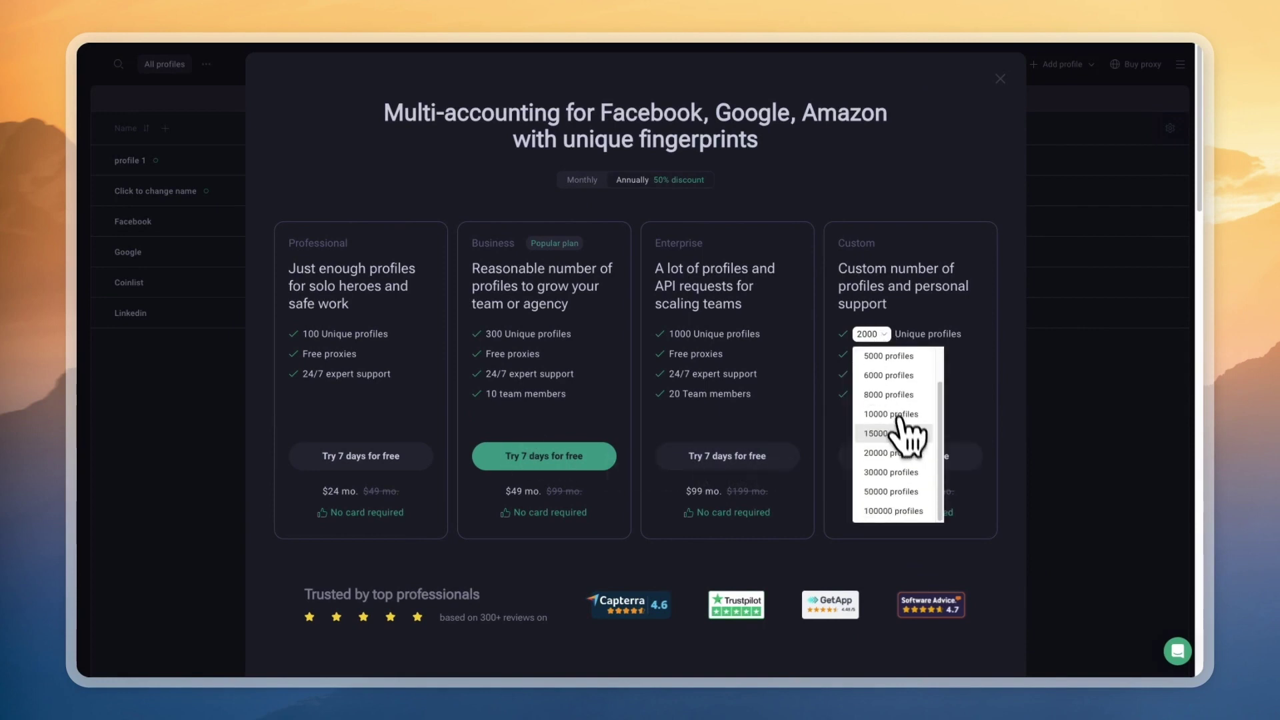
left_click(884, 511)
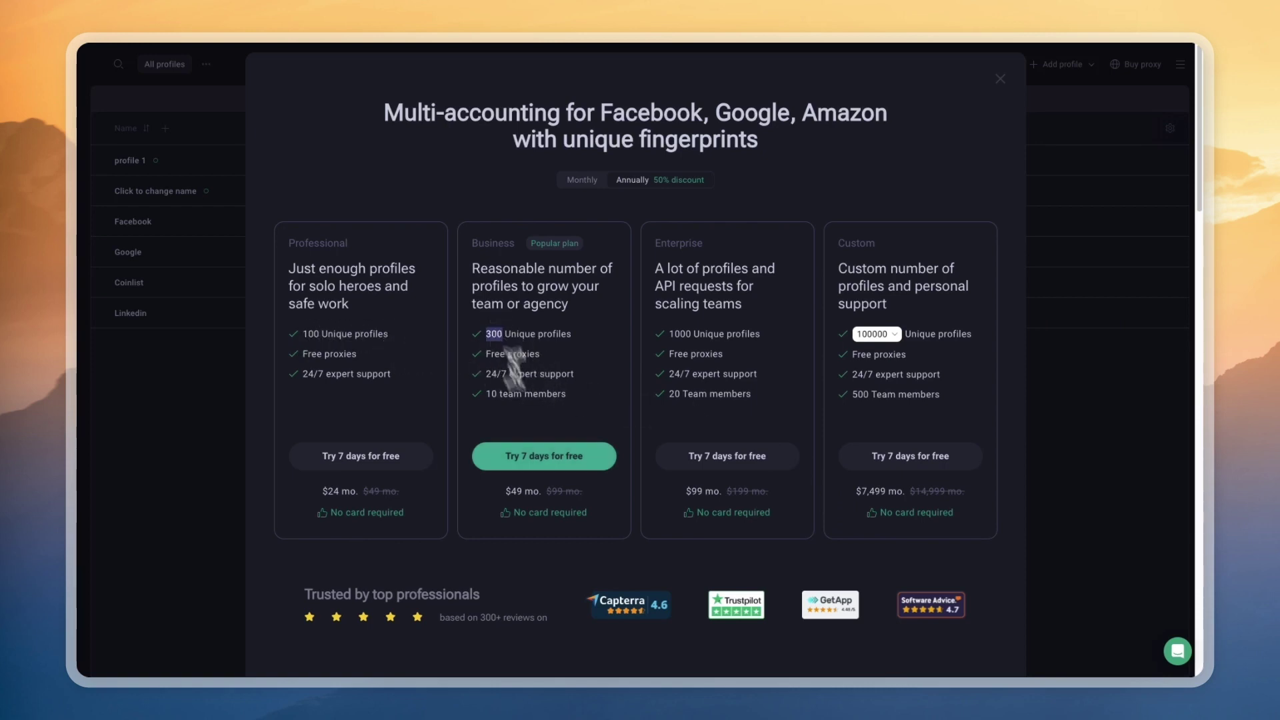
left_click(1001, 79)
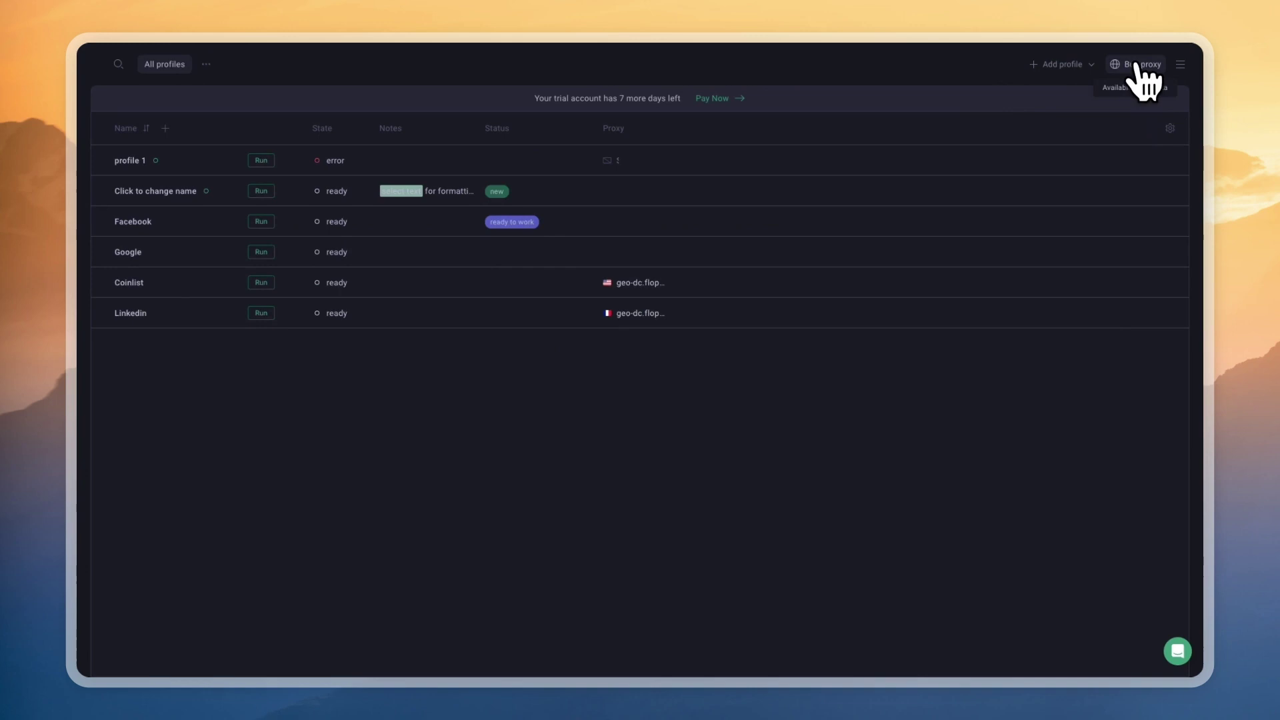
mouse_move(1136, 66)
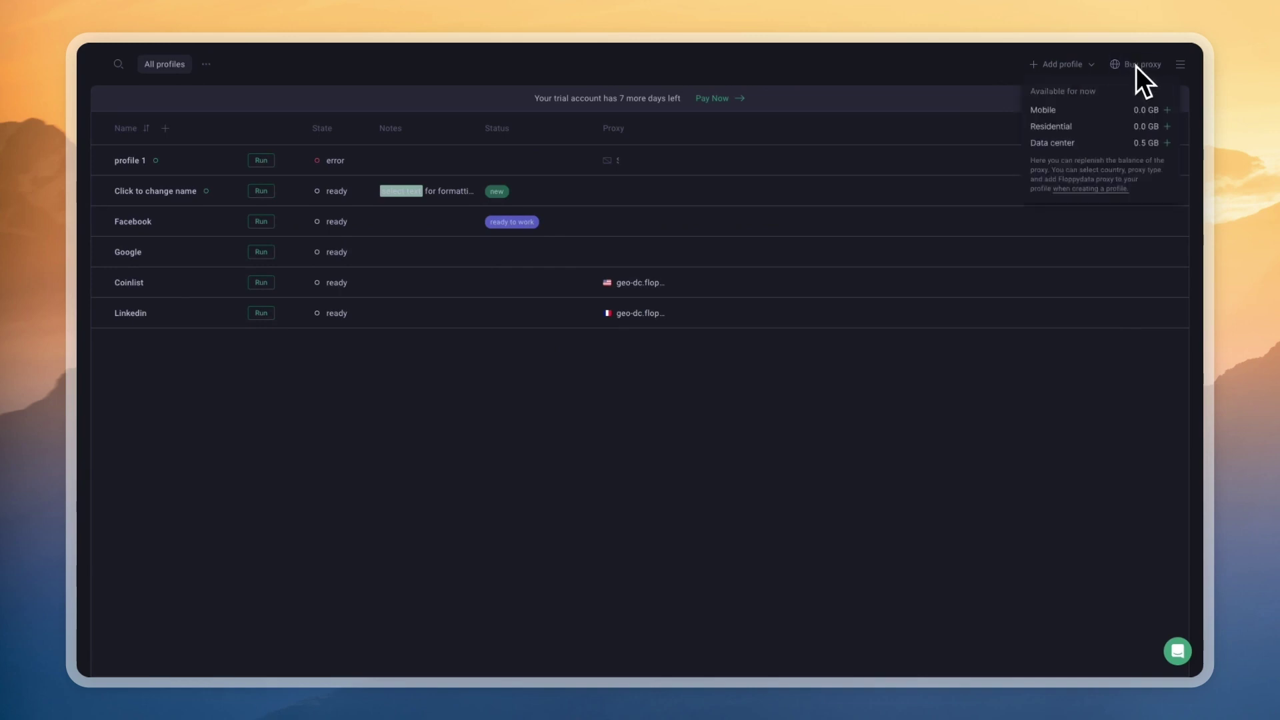